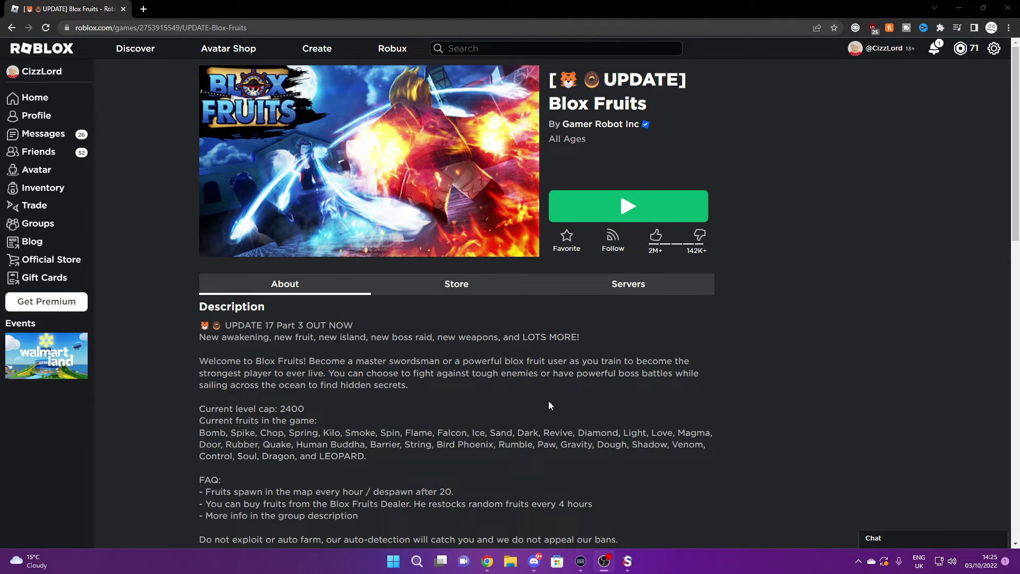
# Step: Open a new blank Chrome tab beside the Blox Fruits game page
pyautogui.click(145, 9)
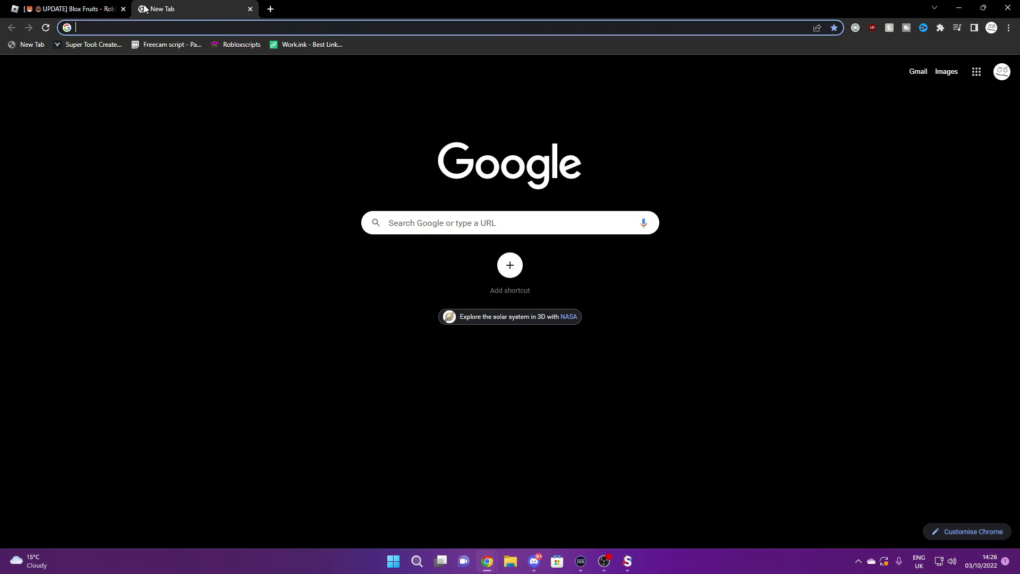
pyautogui.write('cizzyscripts.com')
# Step: Load cizzyscripts.com, dismiss the ad, and open the 'Private: Blox Fruits' script post
pyautogui.press('Return')
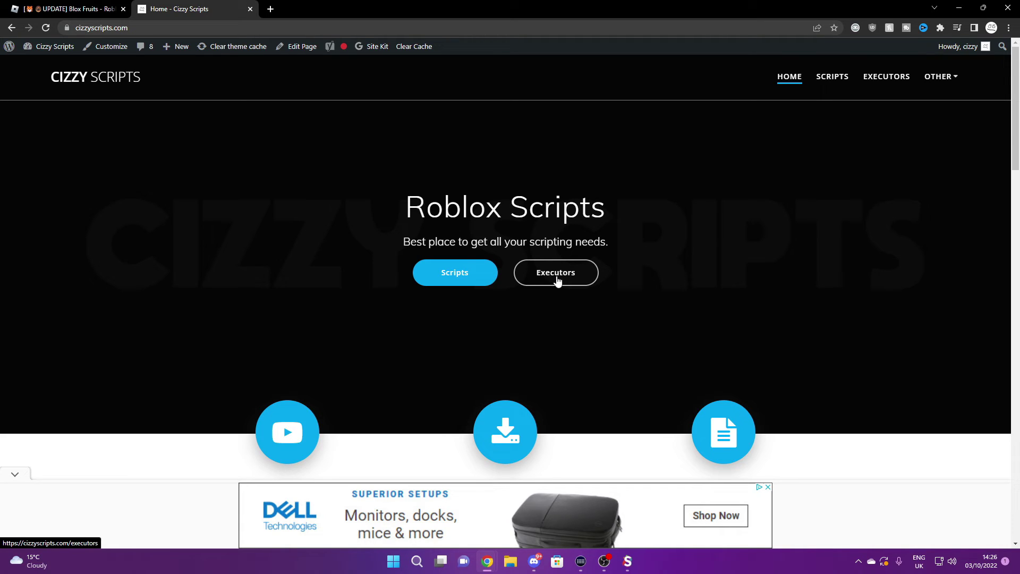
pyautogui.click(450, 279)
pyautogui.click(587, 174)
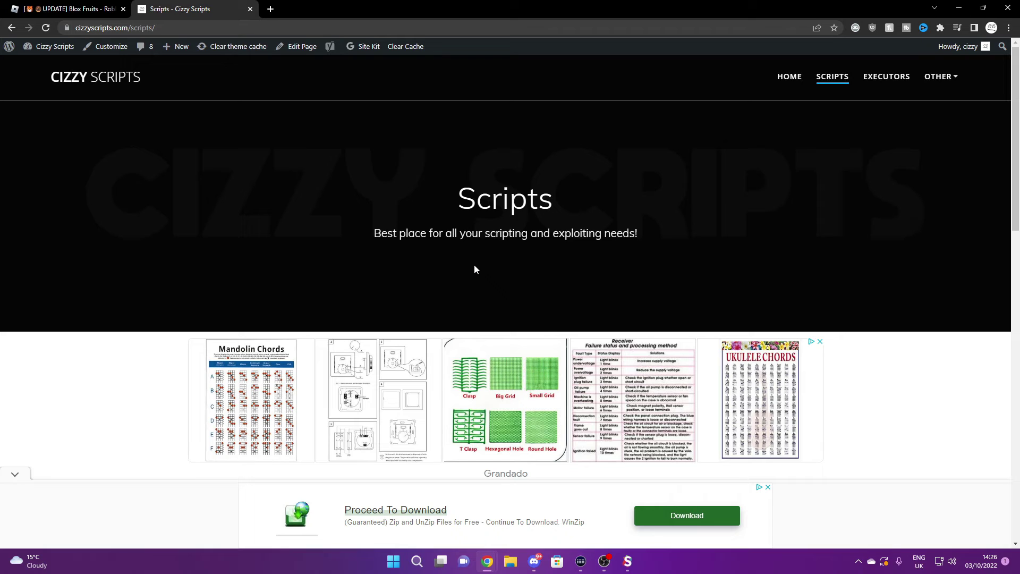
pyautogui.scroll(-2, 474, 269)
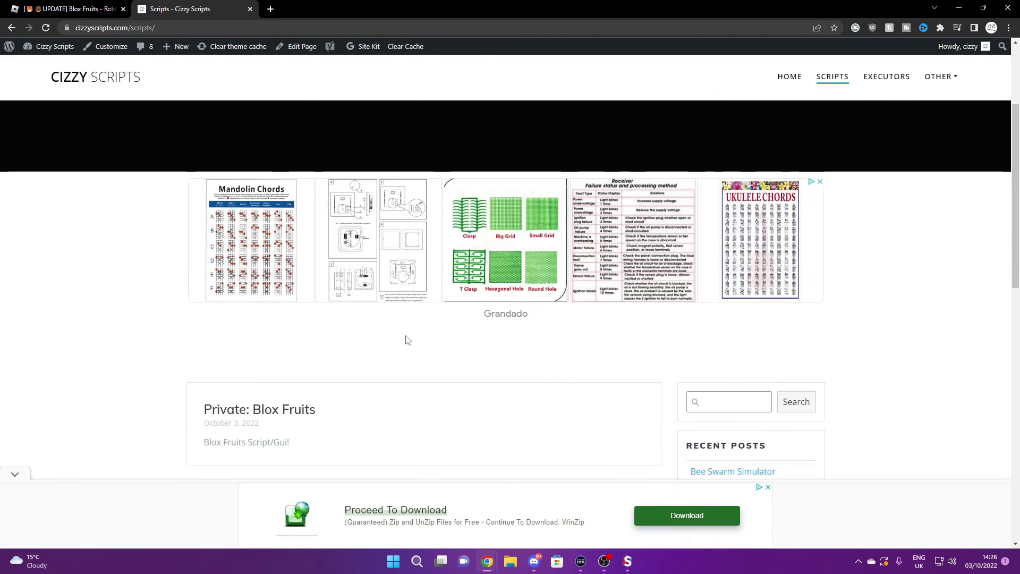
pyautogui.scroll(-1, 406, 340)
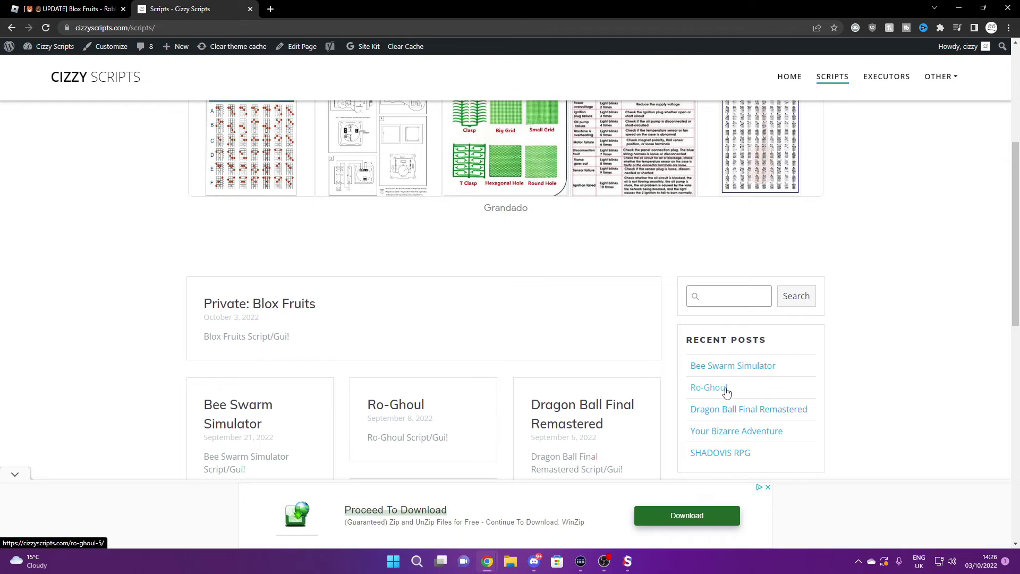
pyautogui.click(301, 307)
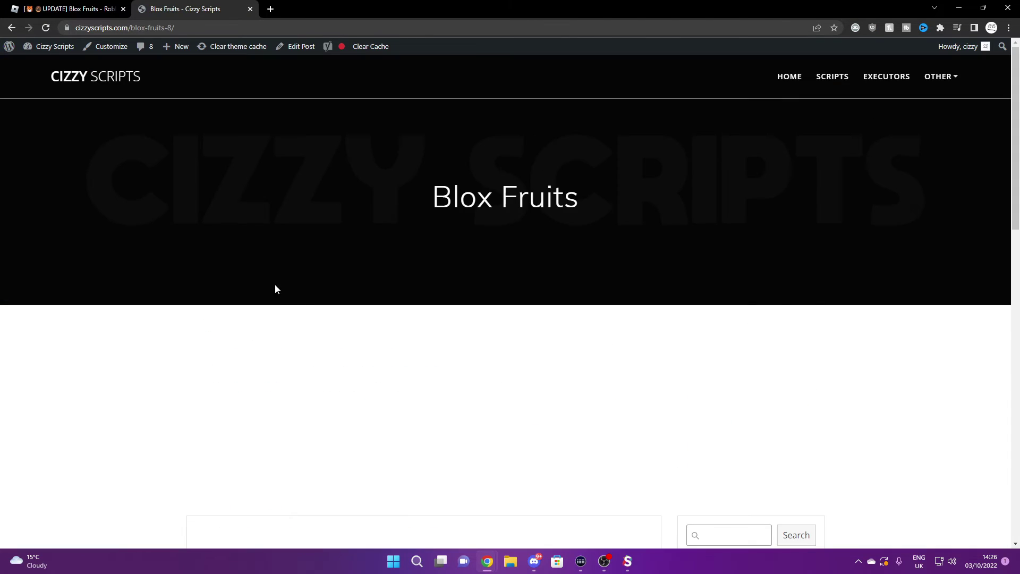
pyautogui.scroll(-3, 433, 324)
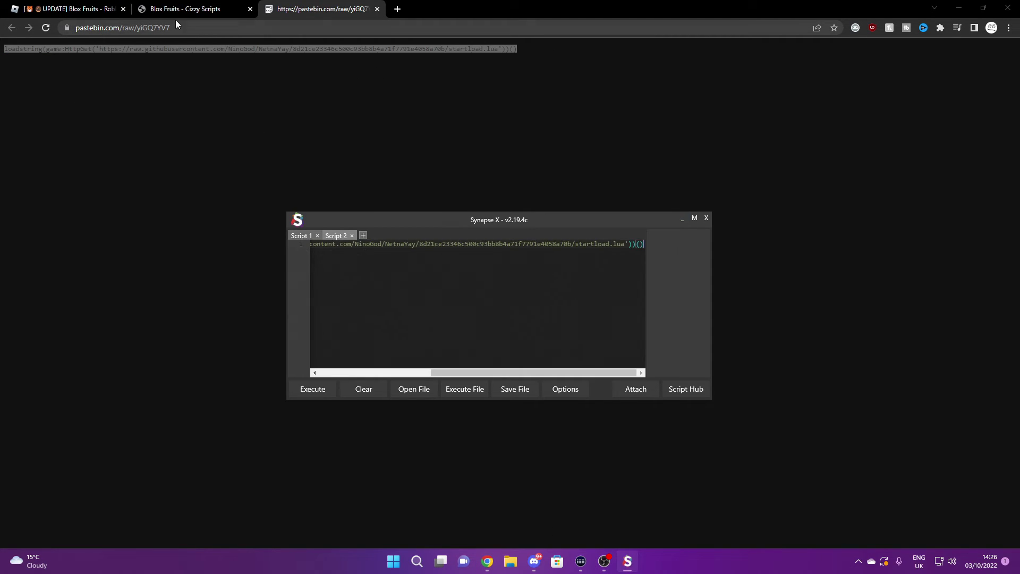
# Step: Launch Blox Fruits from its Roblox game page and hide Synapse X
pyautogui.click(96, 9)
pyautogui.click(617, 211)
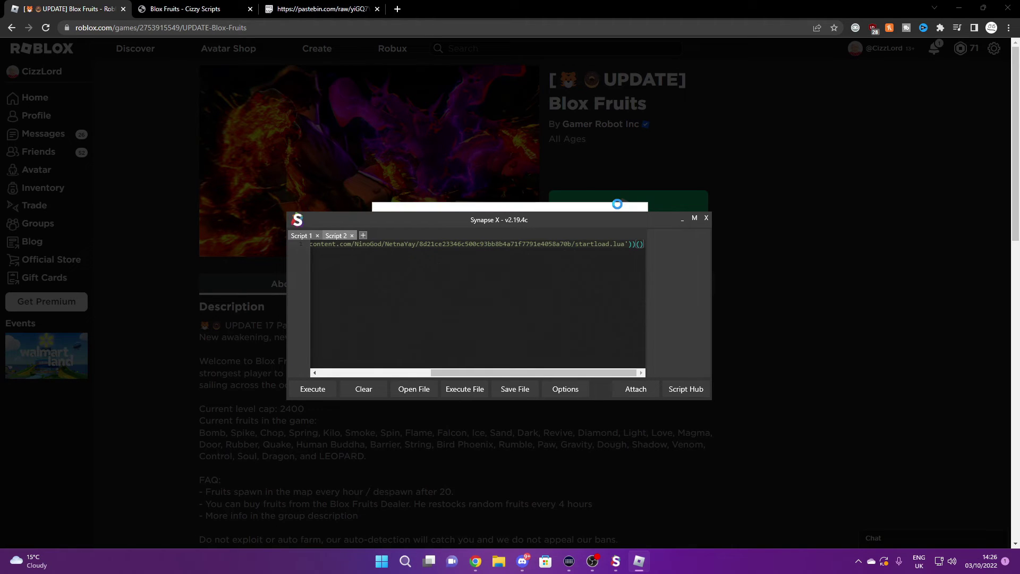
pyautogui.click(683, 219)
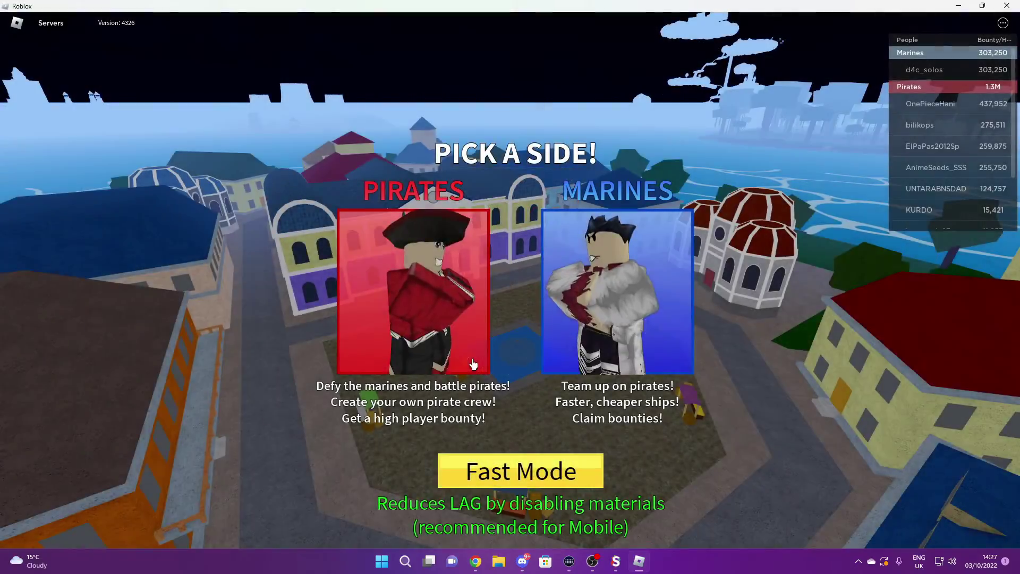
# Step: Join the Pirates team, glance at the server list, and close the pause menu
pyautogui.click(473, 364)
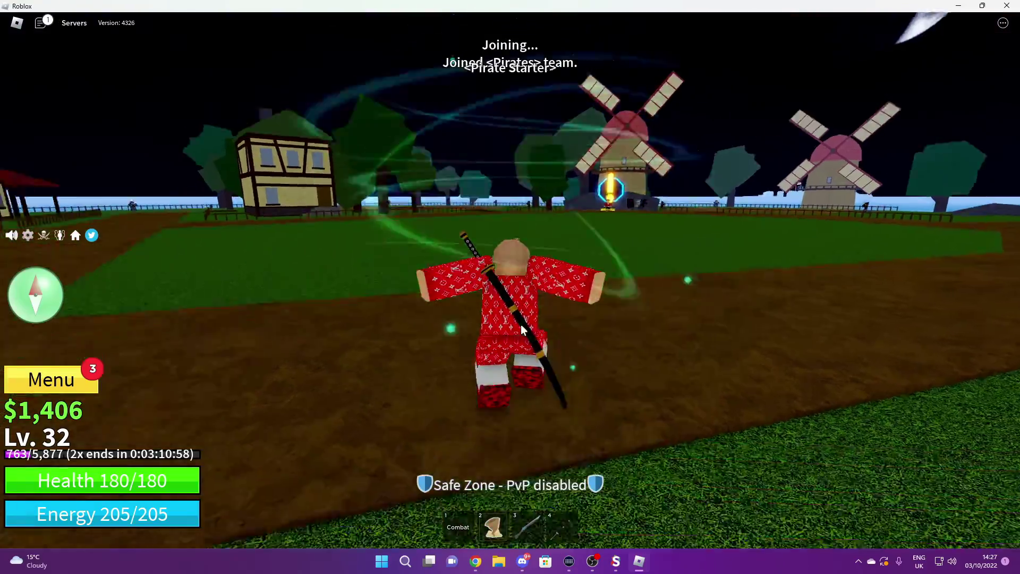
pyautogui.press('w')
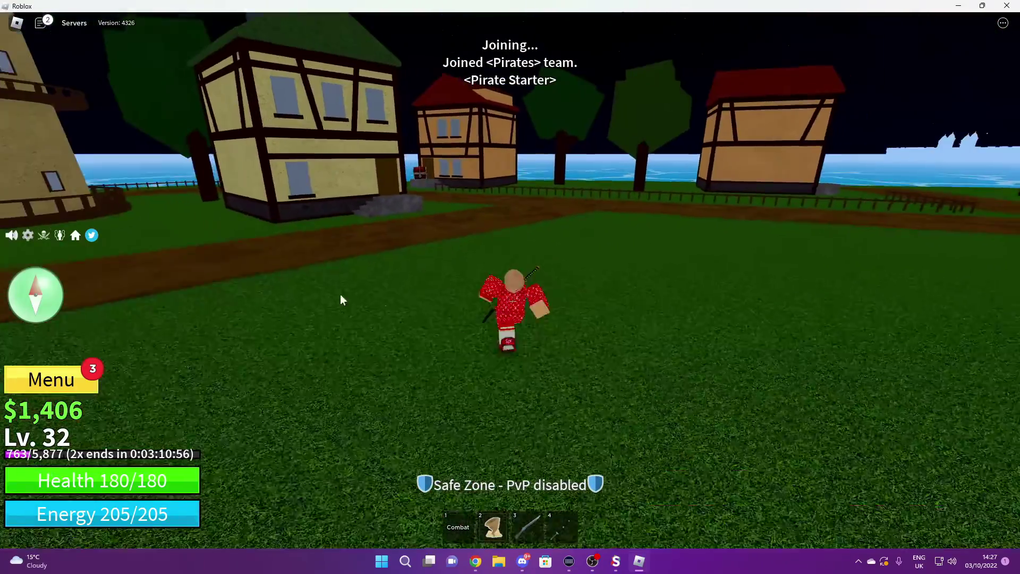
pyautogui.click(73, 25)
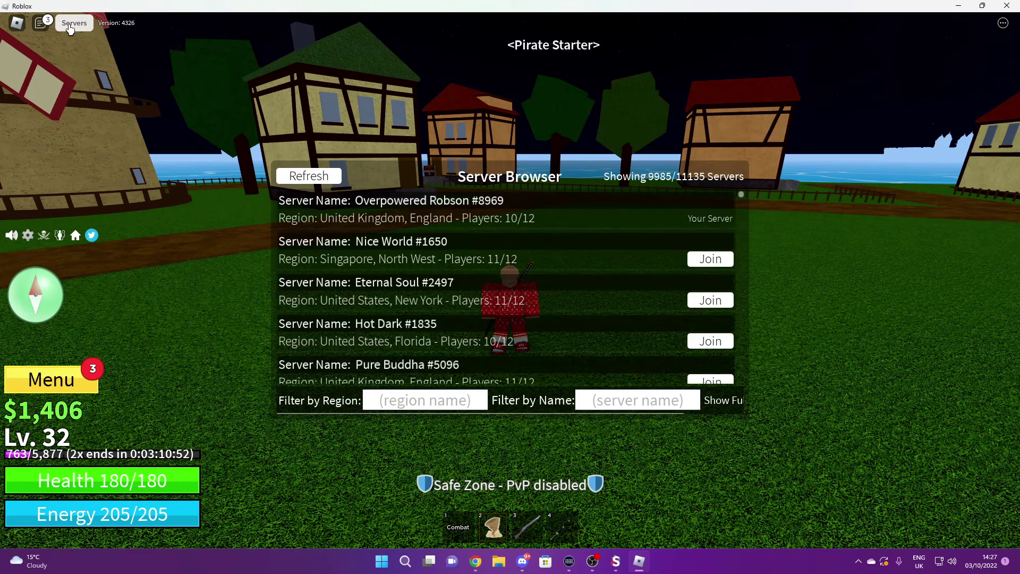
pyautogui.click(72, 24)
pyautogui.click(16, 23)
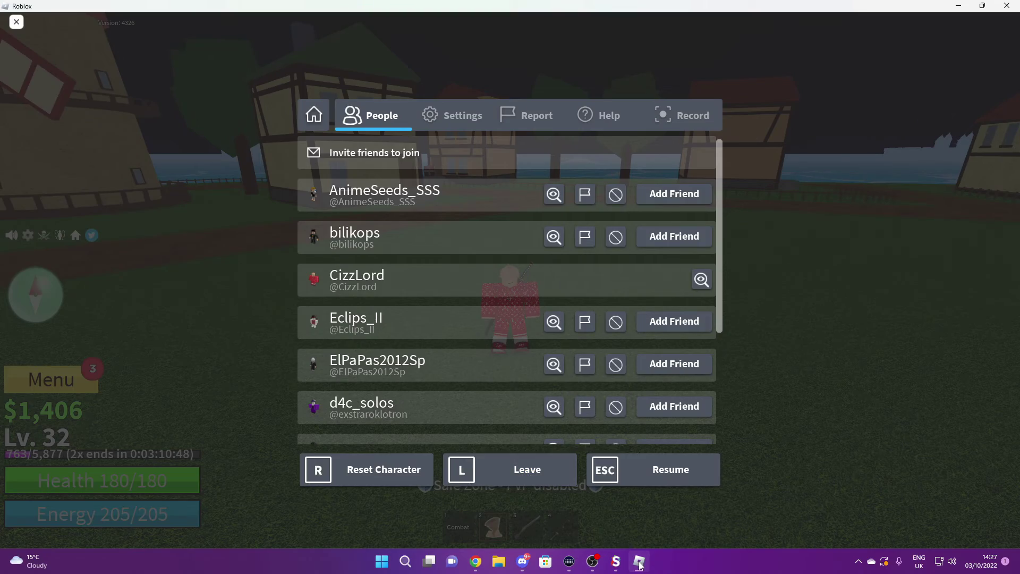
pyautogui.press('Escape')
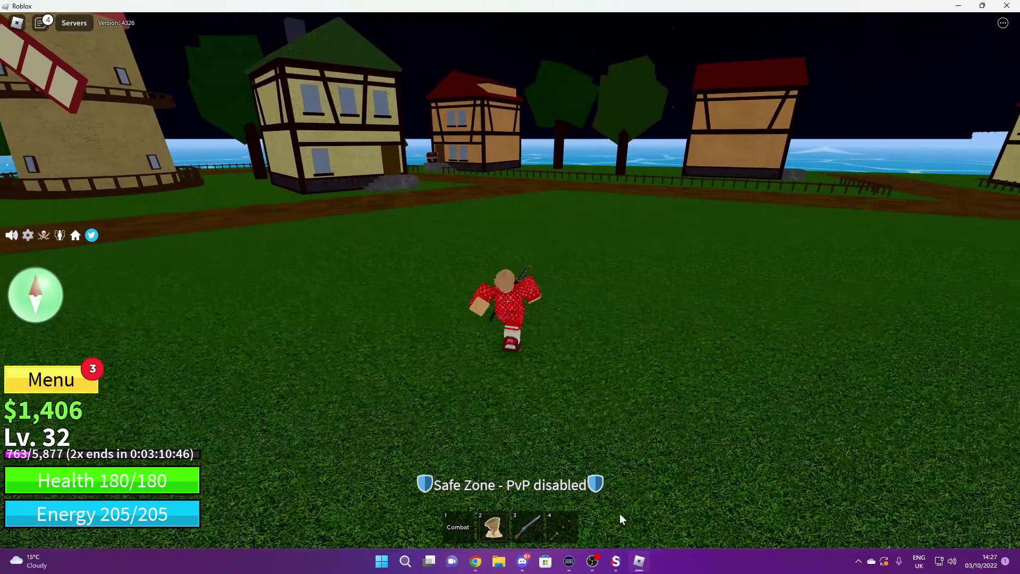
# Step: Attach Synapse X to the game, return to Roblox, and enable Auto Set Spawn
pyautogui.click(615, 562)
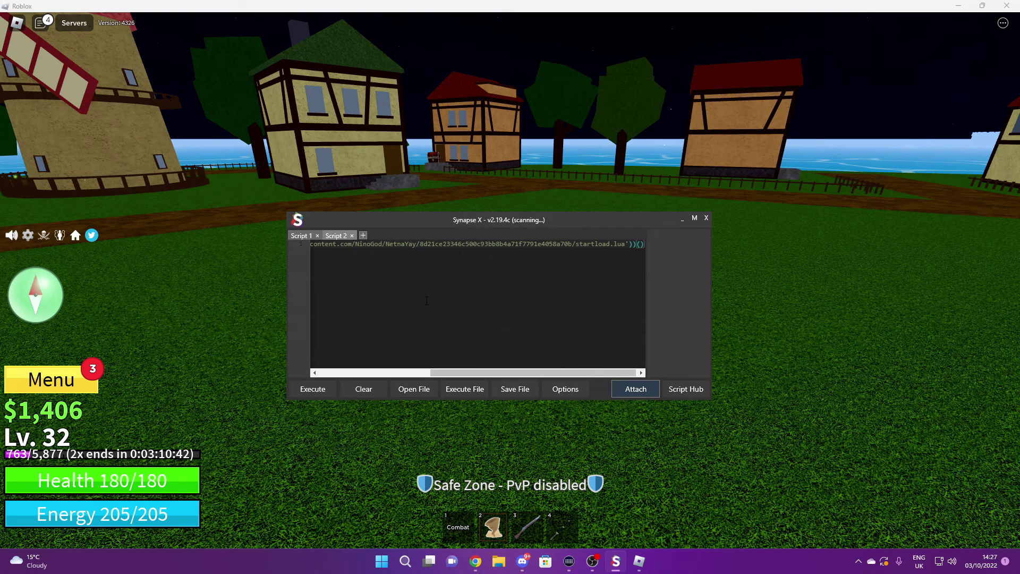
pyautogui.hotkey('alt', 'Tab')
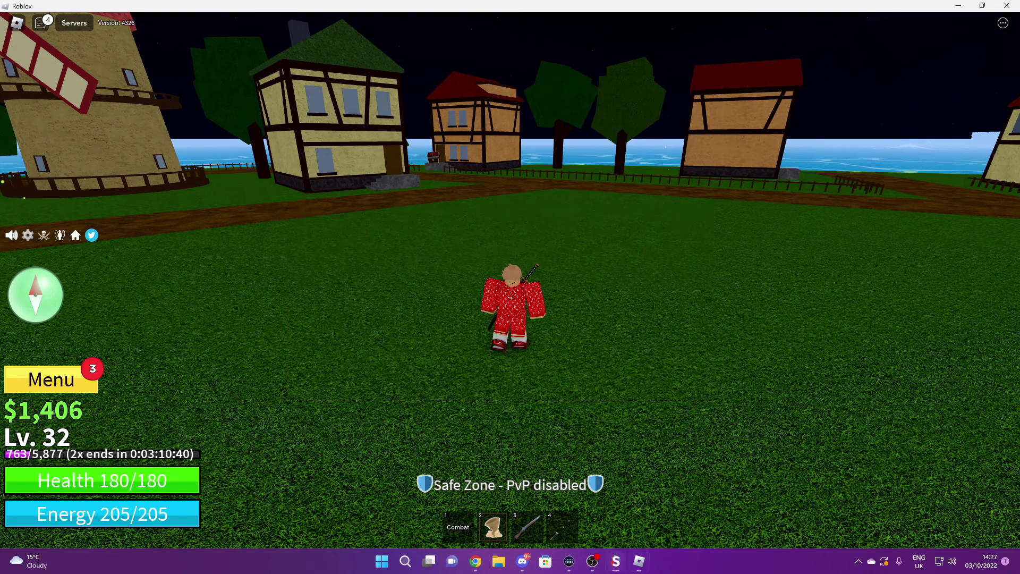
pyautogui.click(654, 251)
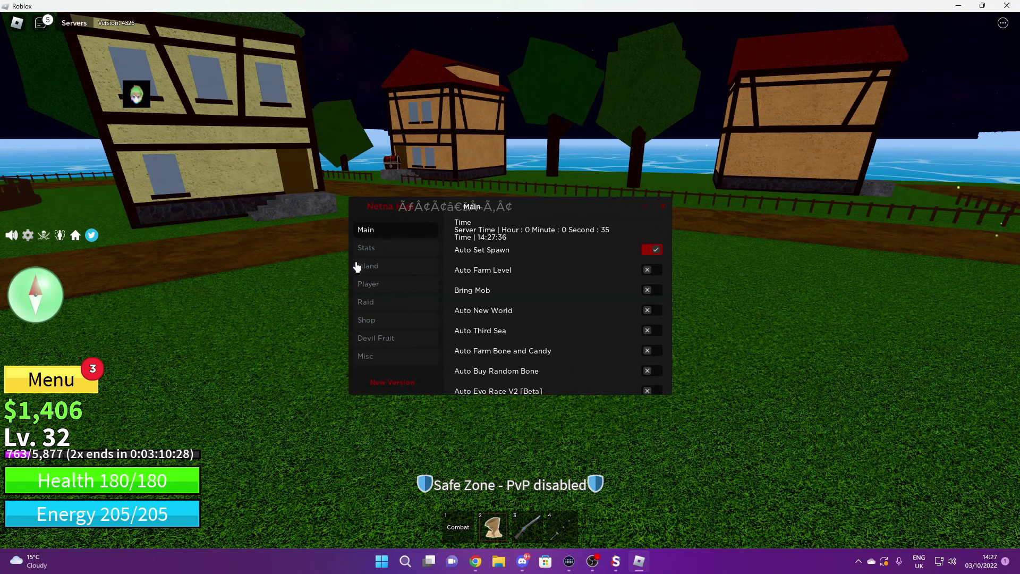
pyautogui.scroll(-1, 554, 326)
pyautogui.scroll(-5, 554, 325)
pyautogui.scroll(-5, 543, 333)
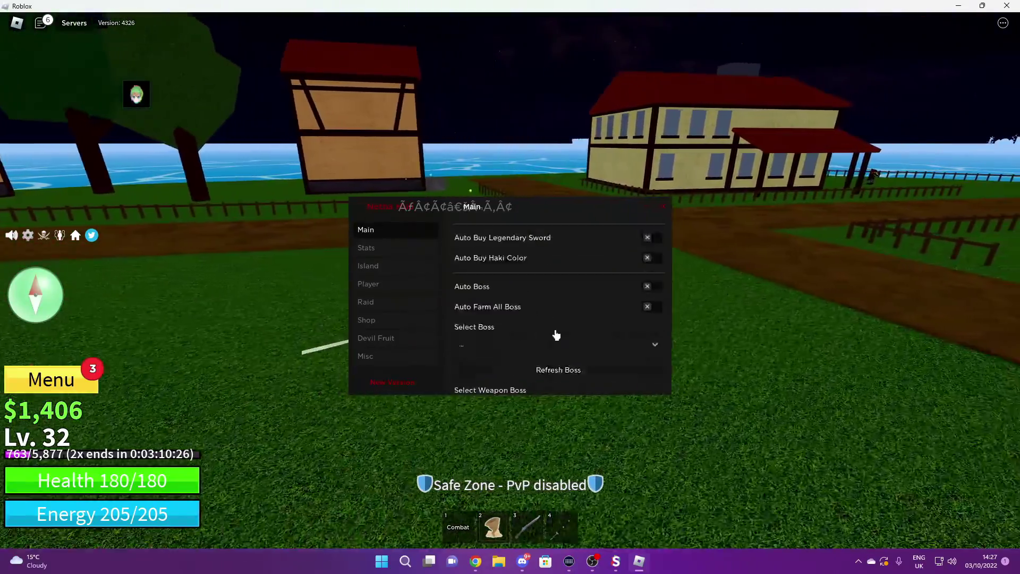
pyautogui.scroll(-5, 556, 334)
pyautogui.scroll(2, 588, 349)
pyautogui.scroll(5, 590, 350)
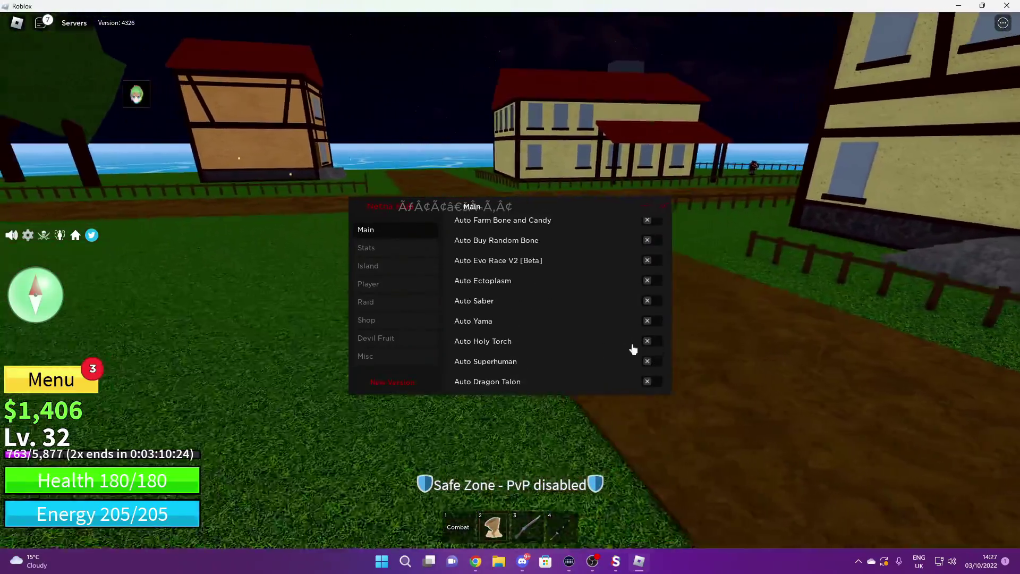
pyautogui.scroll(2, 630, 346)
pyautogui.scroll(3, 614, 336)
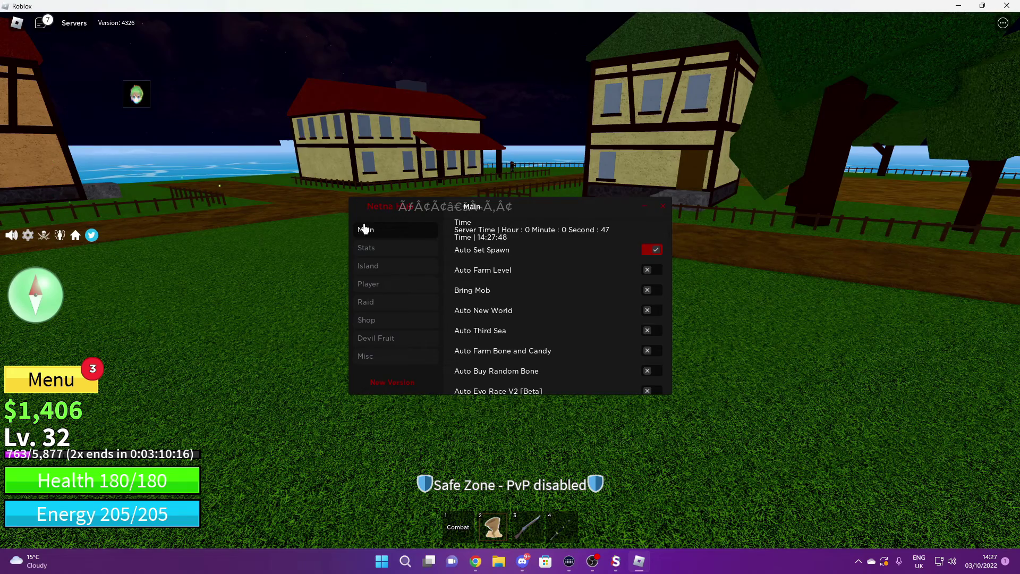
# Step: Show the hub's Stats section with Melee, Defense, Sword, Gun and Devil Fruit options
pyautogui.click(378, 250)
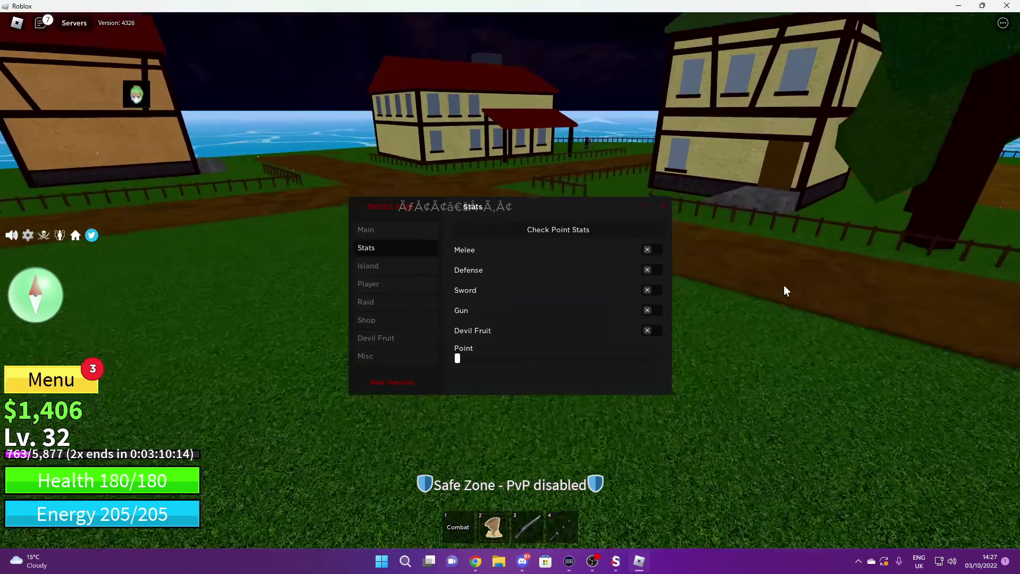
# Step: Open the character Stats panel and check the available stat points
pyautogui.click(72, 380)
pyautogui.click(91, 356)
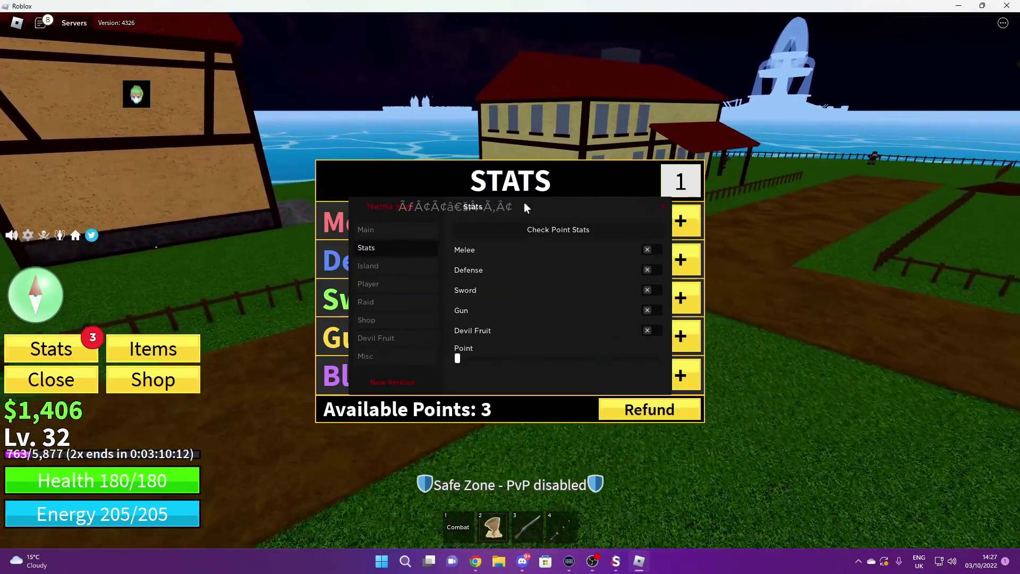
pyautogui.moveTo(524, 205); pyautogui.dragTo(212, 69)
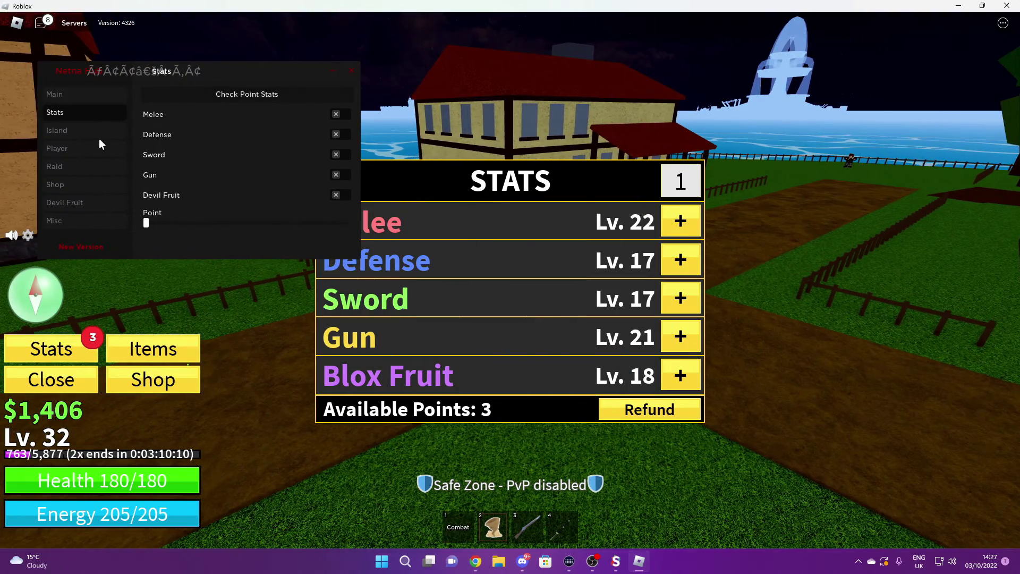
pyautogui.click(265, 103)
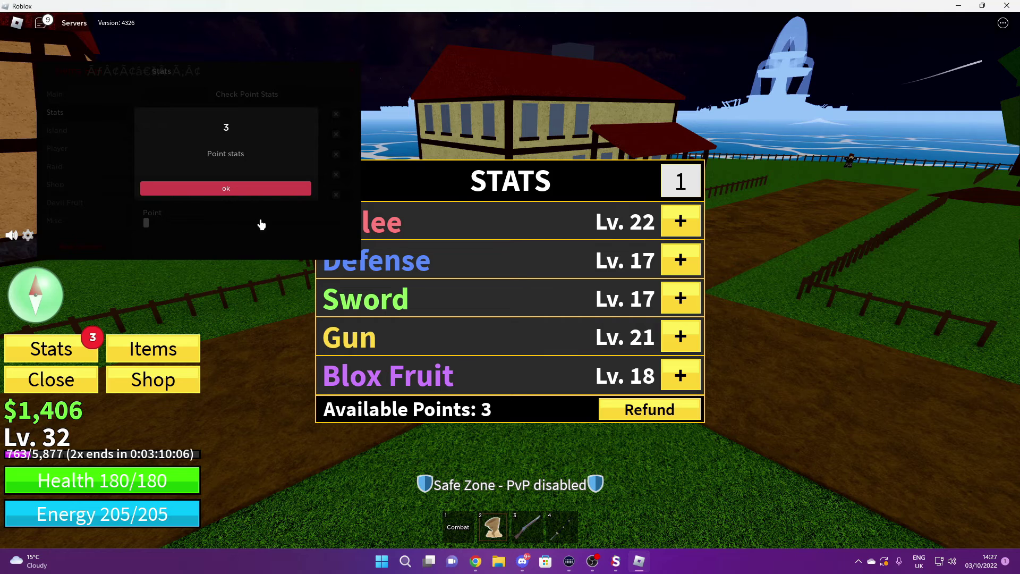
pyautogui.click(240, 191)
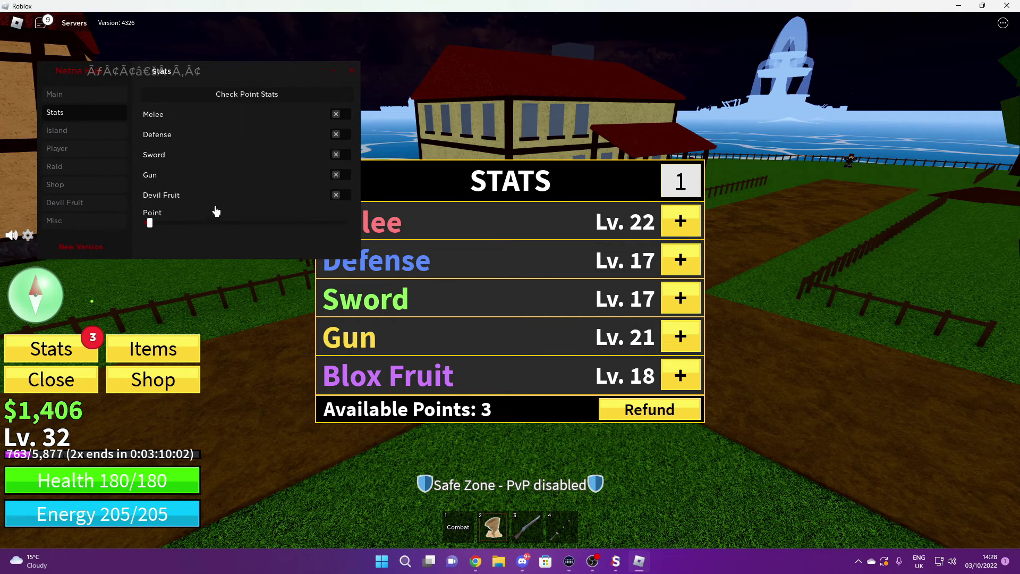
# Step: Auto-assign the 3 points to Melee, then close the Stats panel
pyautogui.click(338, 116)
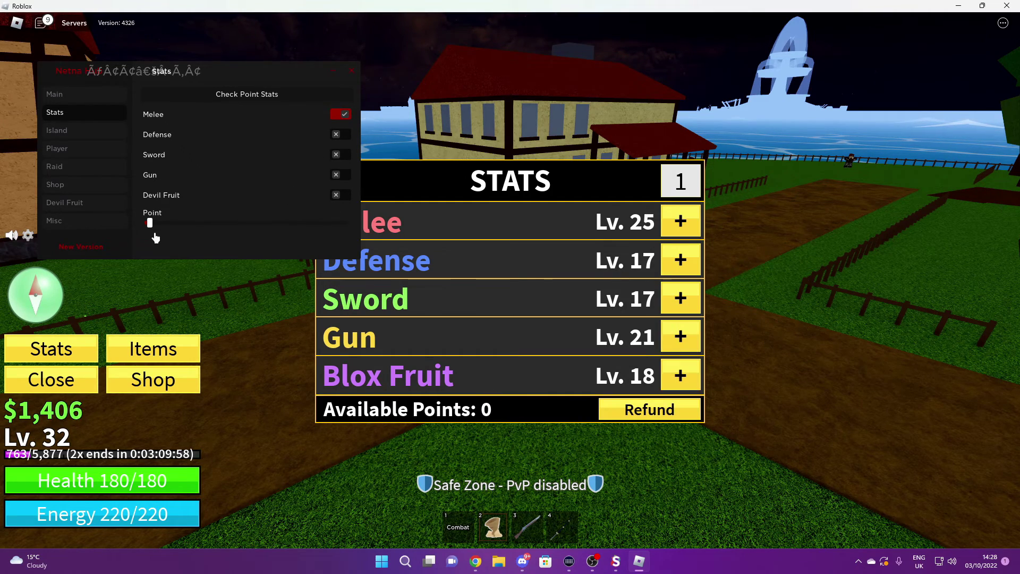
pyautogui.click(341, 115)
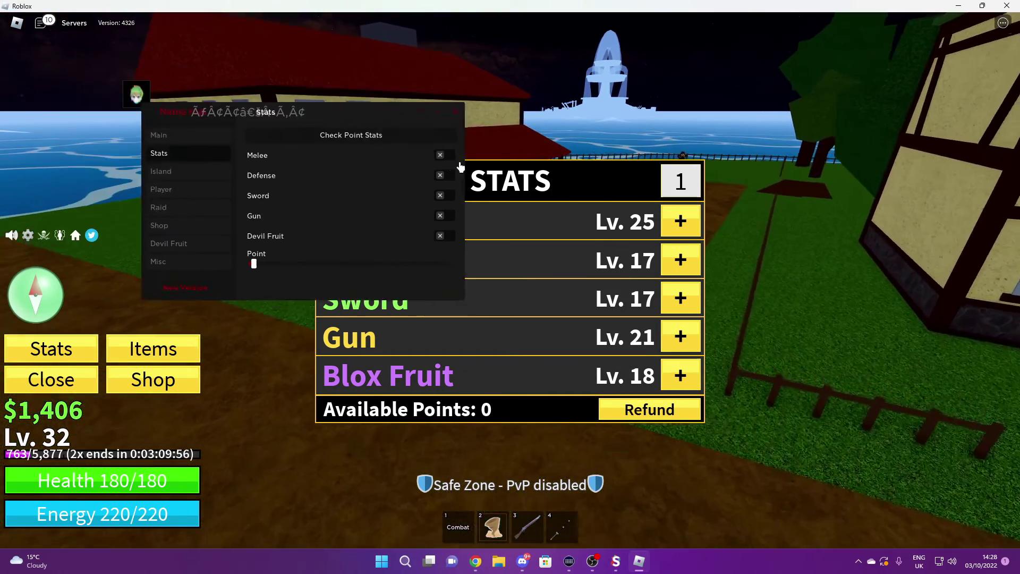
pyautogui.moveTo(160, 71); pyautogui.dragTo(354, 339)
pyautogui.click(90, 376)
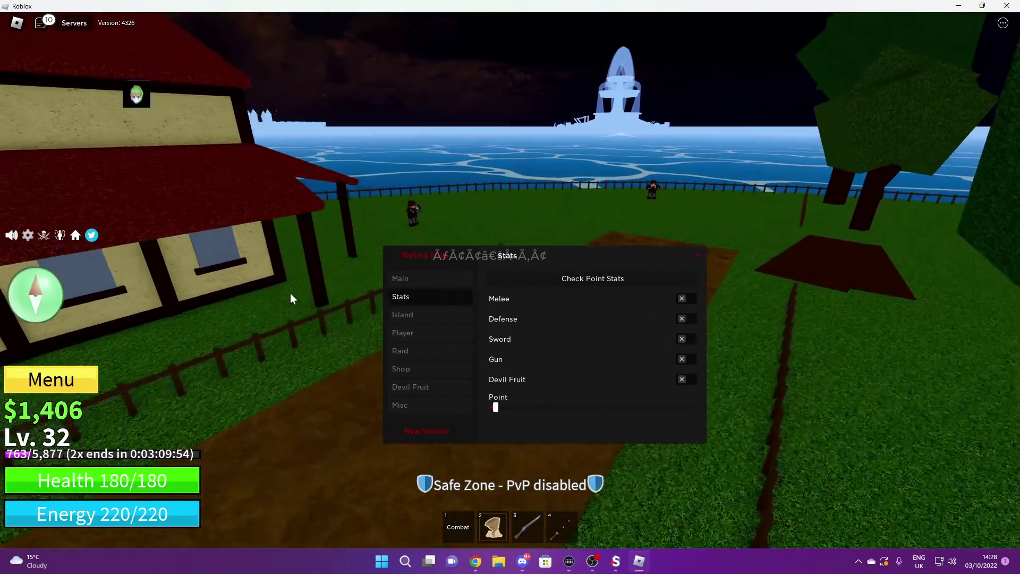
pyautogui.moveTo(526, 256); pyautogui.dragTo(460, 232)
# Step: Enable Ctrl + Click teleport and start teleporting to Marine Start, then show Player options
pyautogui.click(353, 290)
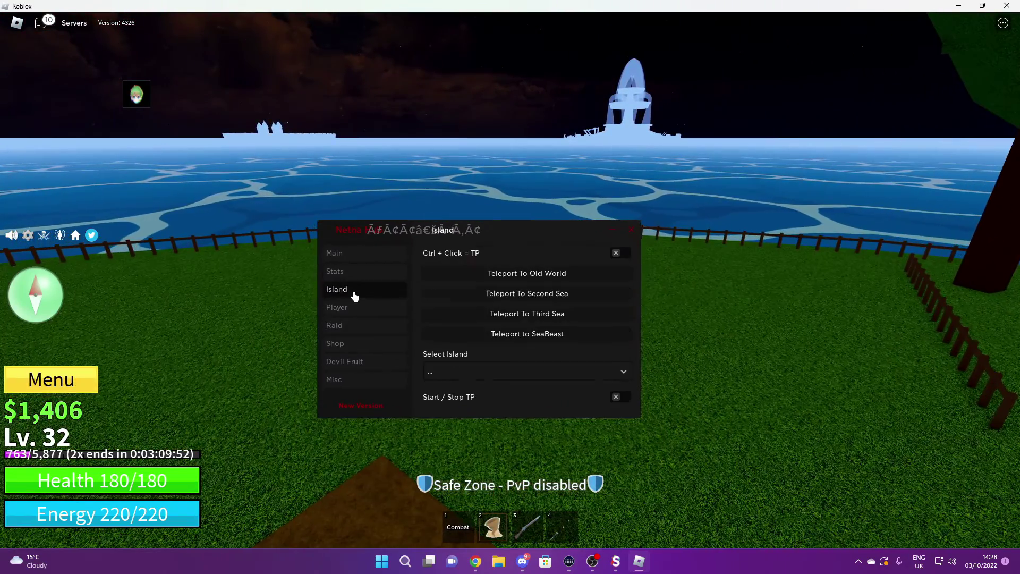
pyautogui.click(621, 254)
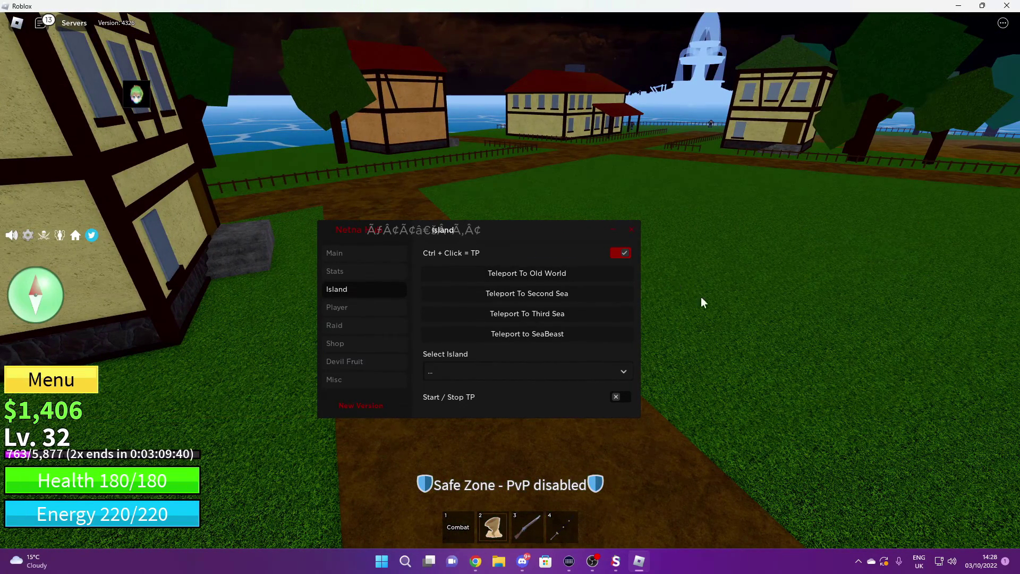
pyautogui.click(502, 372)
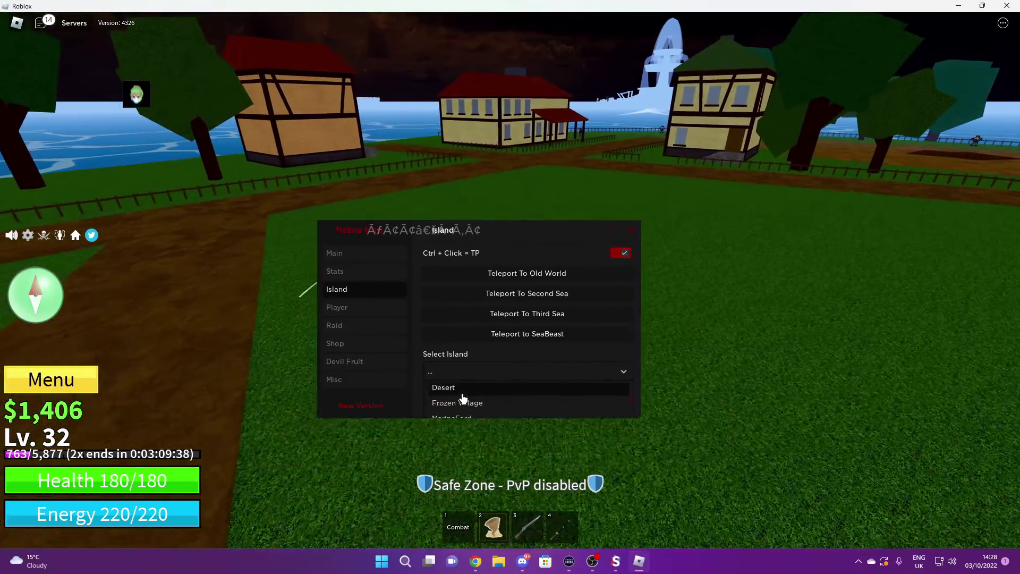
pyautogui.click(456, 405)
pyautogui.click(621, 398)
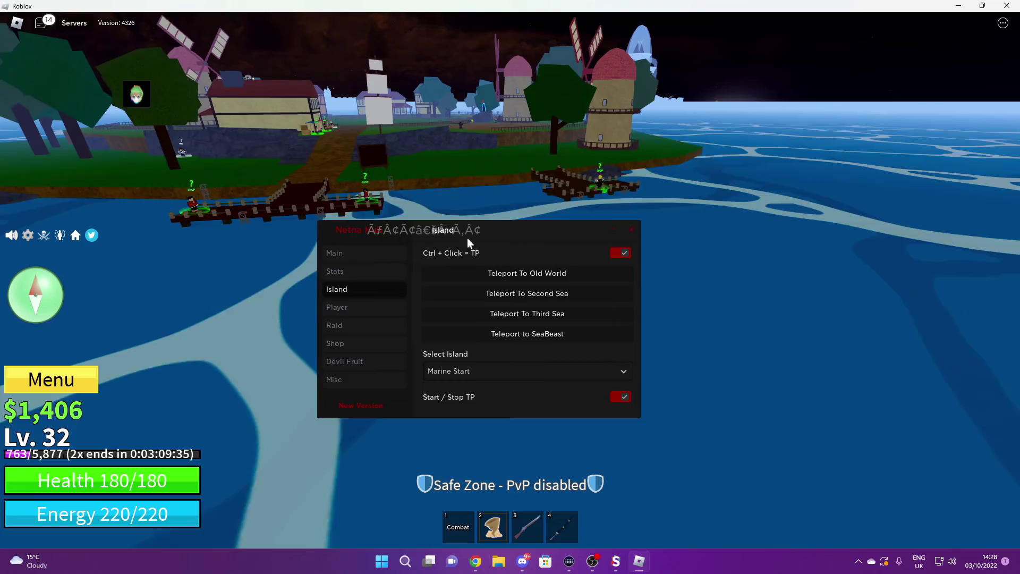
pyautogui.moveTo(467, 238); pyautogui.dragTo(330, 203)
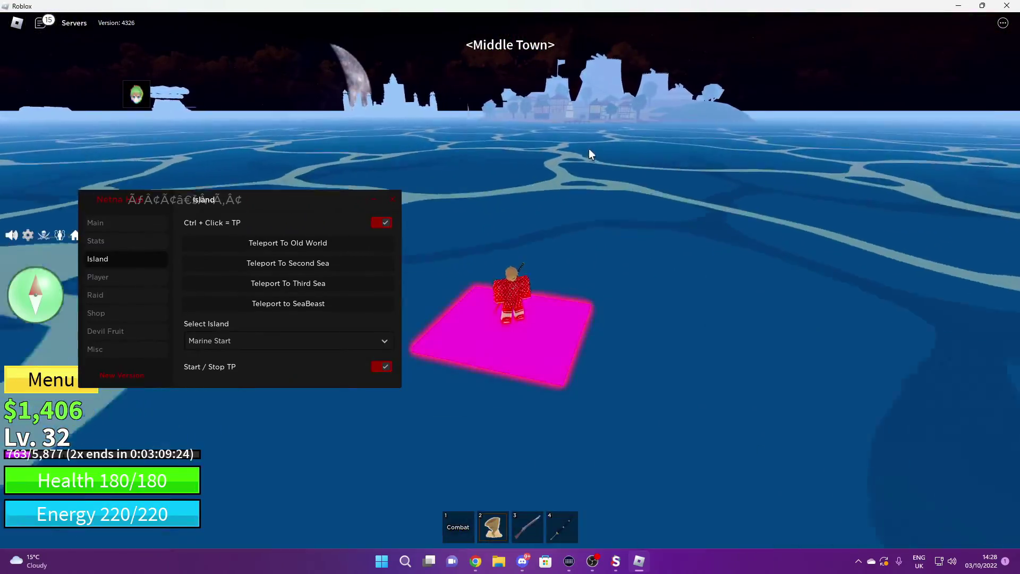
pyautogui.click(123, 278)
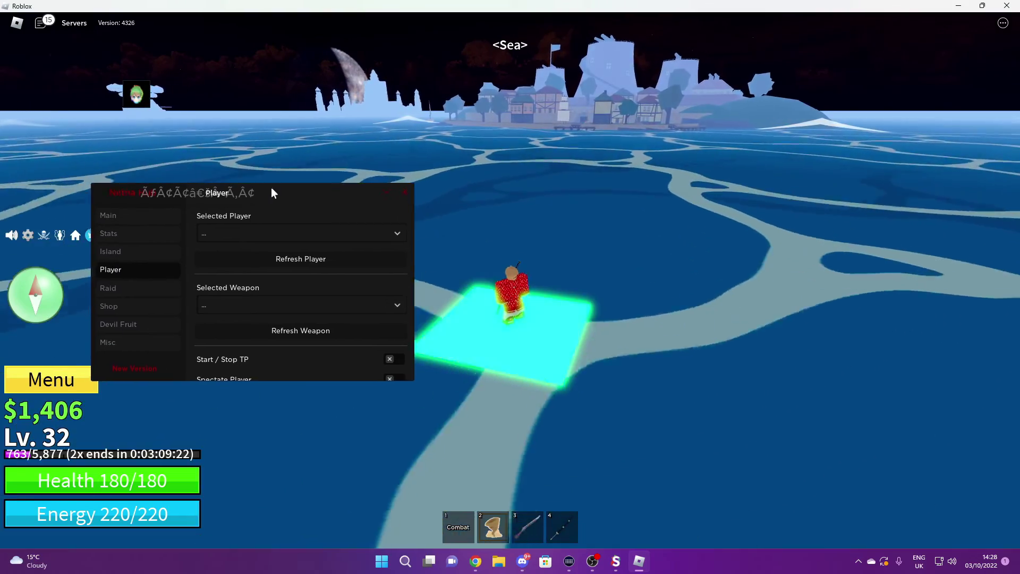
pyautogui.moveTo(259, 196); pyautogui.dragTo(284, 183)
pyautogui.scroll(-2, 255, 264)
pyautogui.scroll(-1, 277, 293)
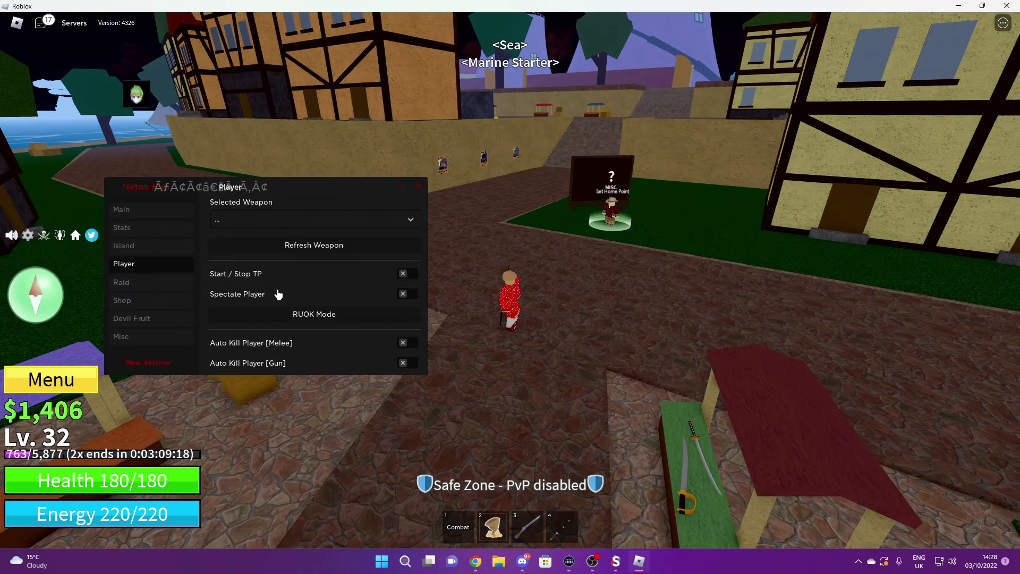
pyautogui.scroll(-2, 278, 294)
pyautogui.scroll(-2, 277, 294)
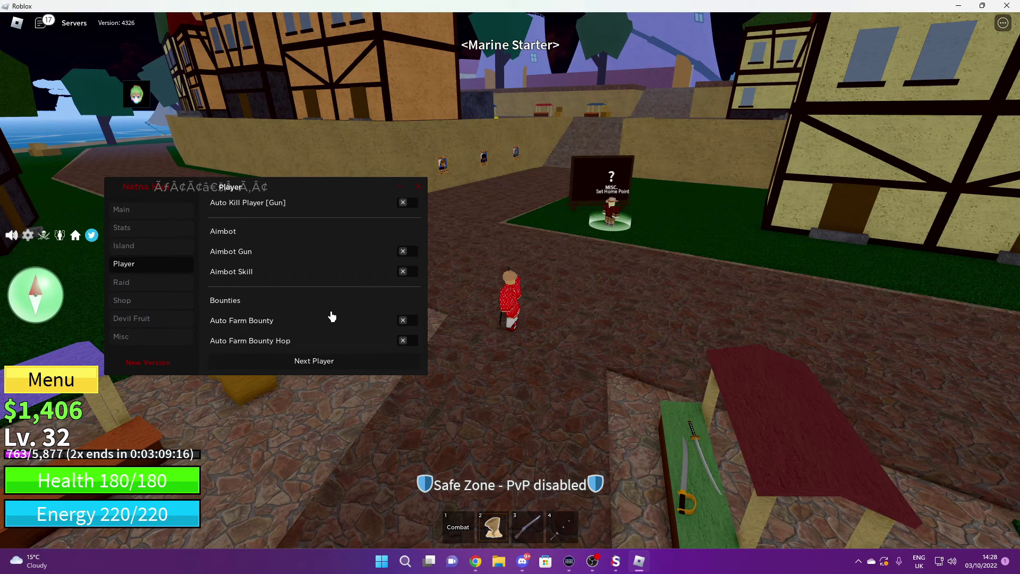
pyautogui.scroll(3, 327, 312)
pyautogui.scroll(2, 290, 296)
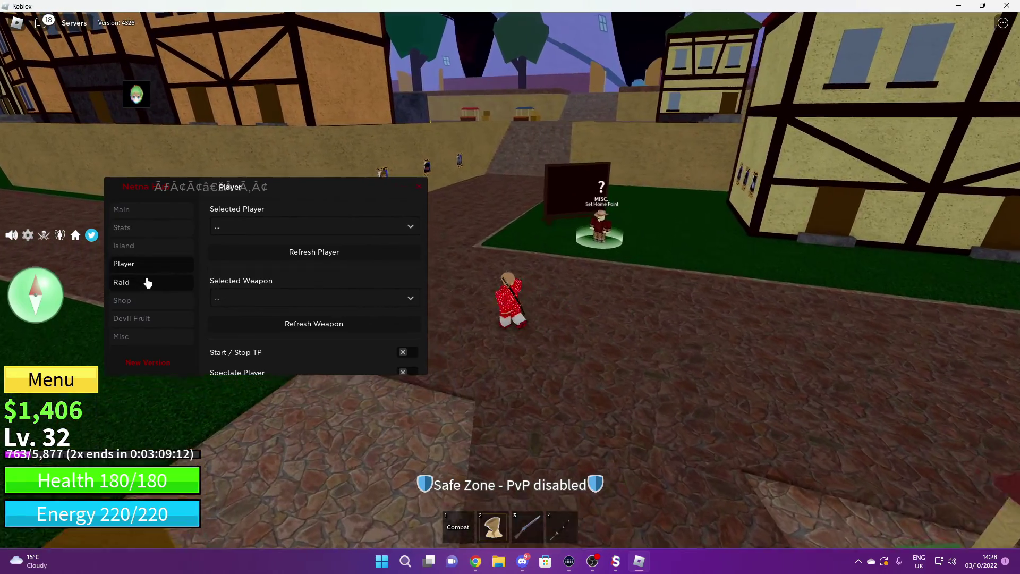
# Step: Walk down the street while browsing the hub's Raid and Shop sections
pyautogui.click(140, 282)
pyautogui.press('w')
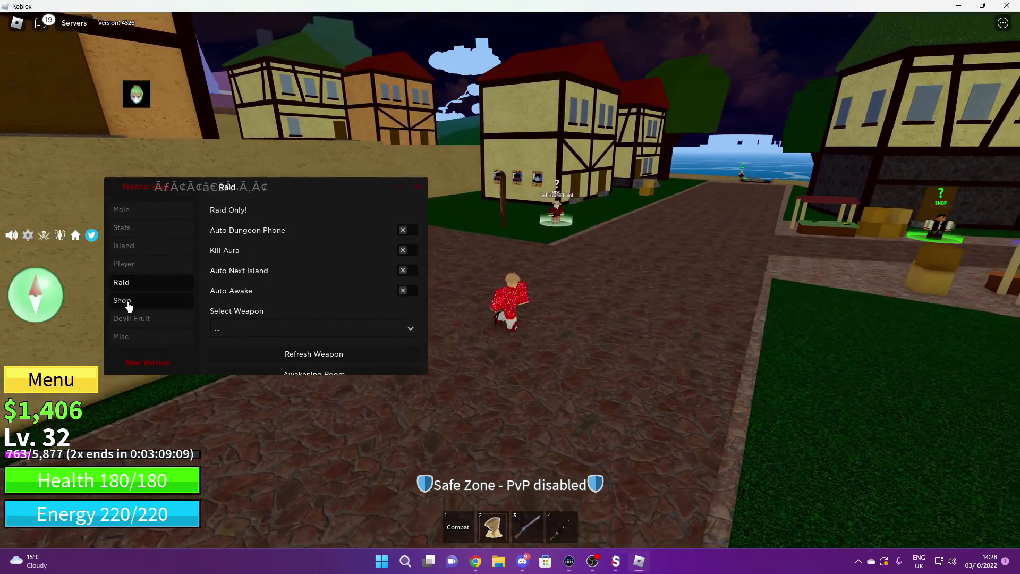
pyautogui.click(121, 300)
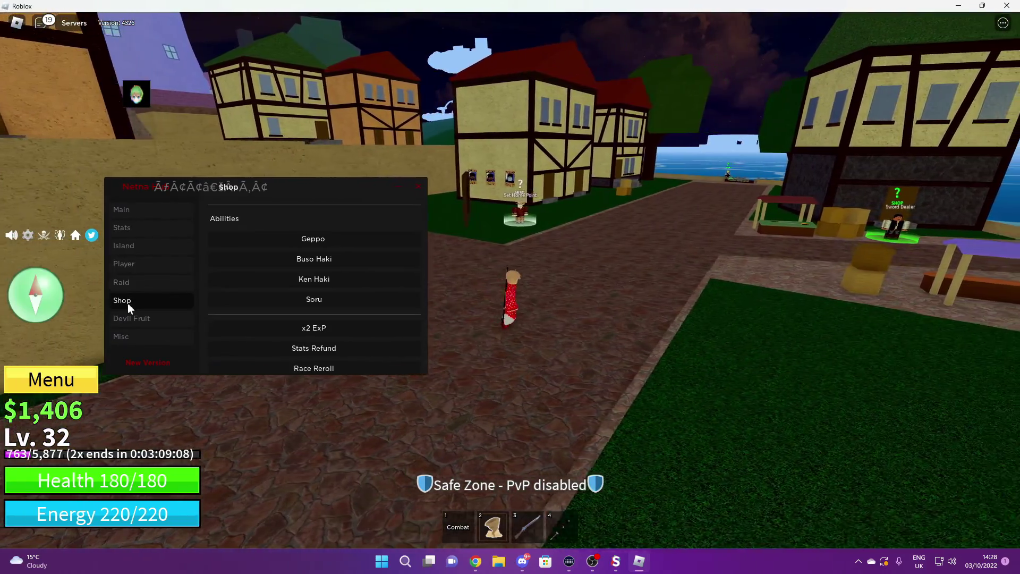
pyautogui.moveTo(311, 183)
pyautogui.mouseDown()
pyautogui.moveTo(373, 178)
pyautogui.moveTo(280, 168)
pyautogui.mouseUp()
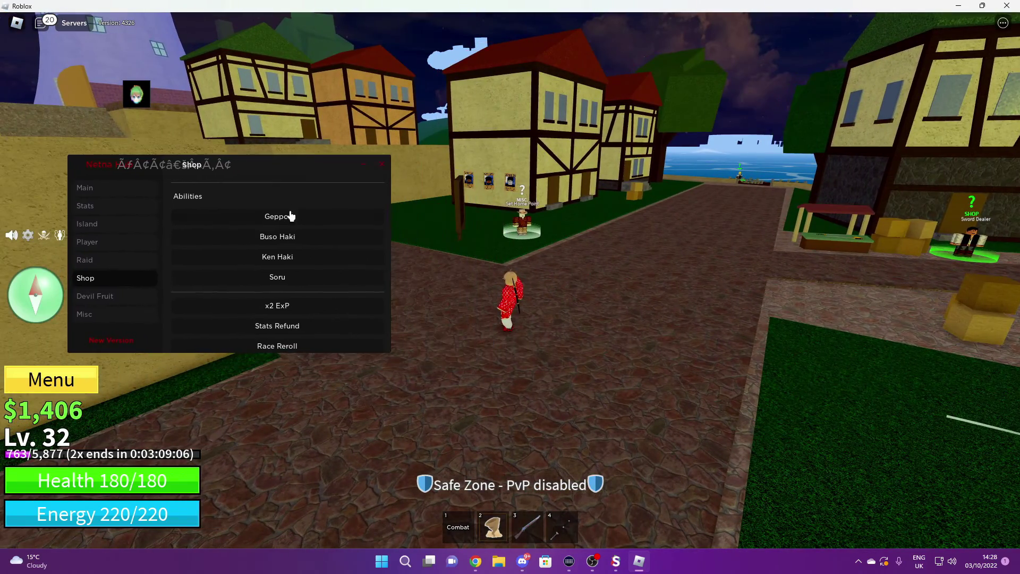
pyautogui.scroll(-3, 265, 242)
pyautogui.press('w')
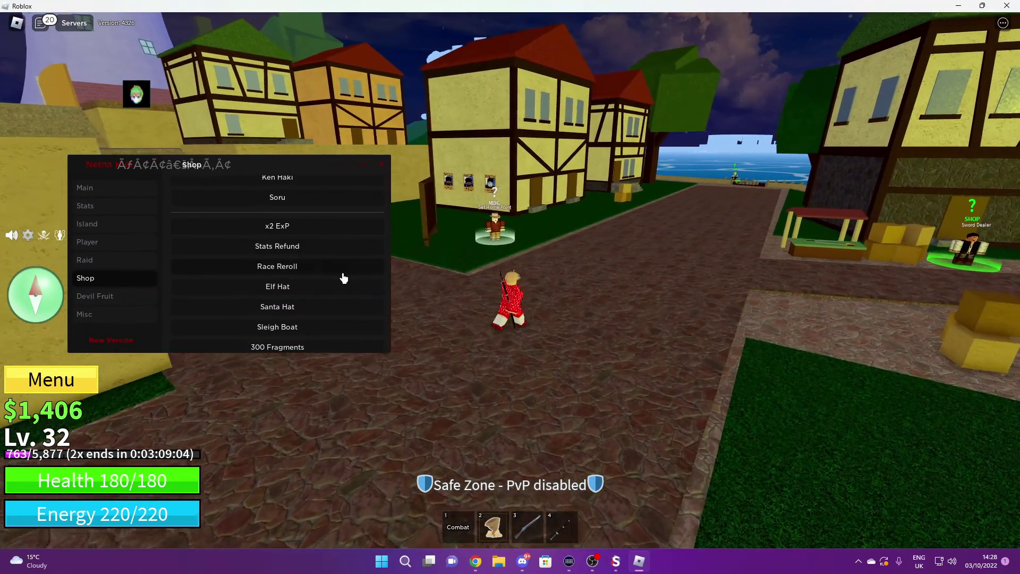
pyautogui.scroll(-3, 226, 302)
pyautogui.scroll(-3, 228, 292)
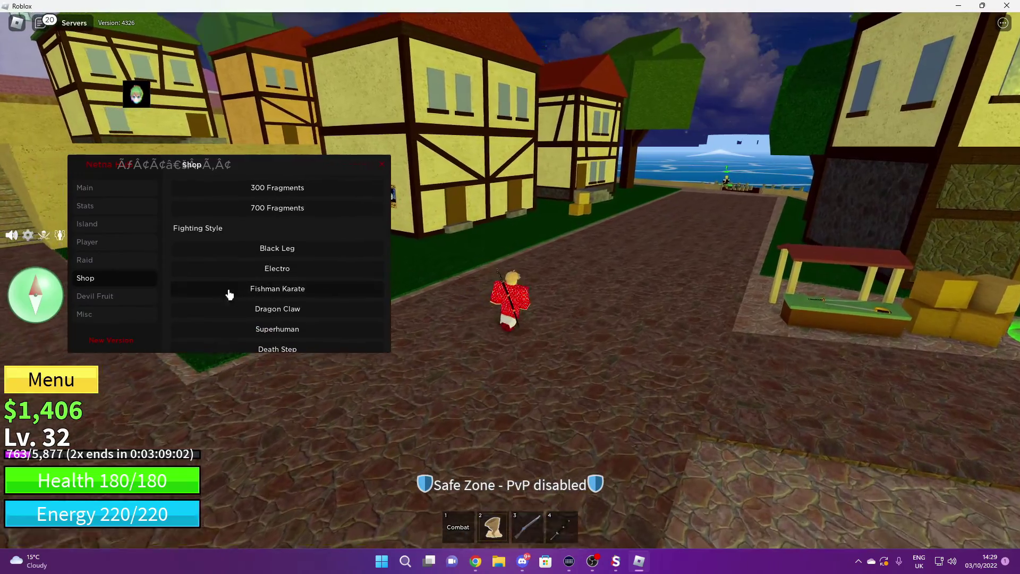
pyautogui.scroll(-3, 229, 292)
pyautogui.scroll(-2, 232, 290)
pyautogui.scroll(-3, 239, 285)
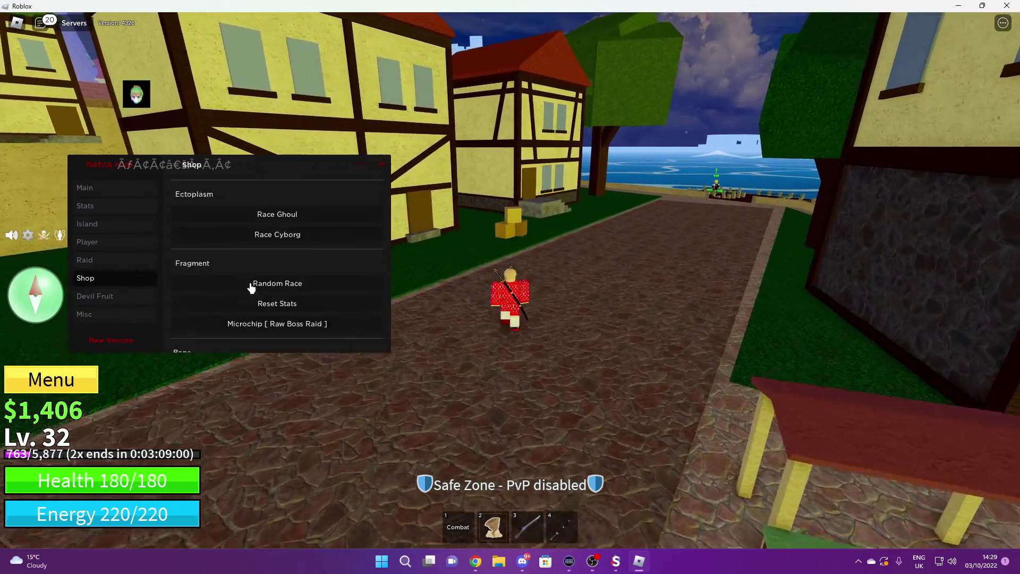
pyautogui.scroll(-1, 252, 288)
pyautogui.scroll(-3, 330, 274)
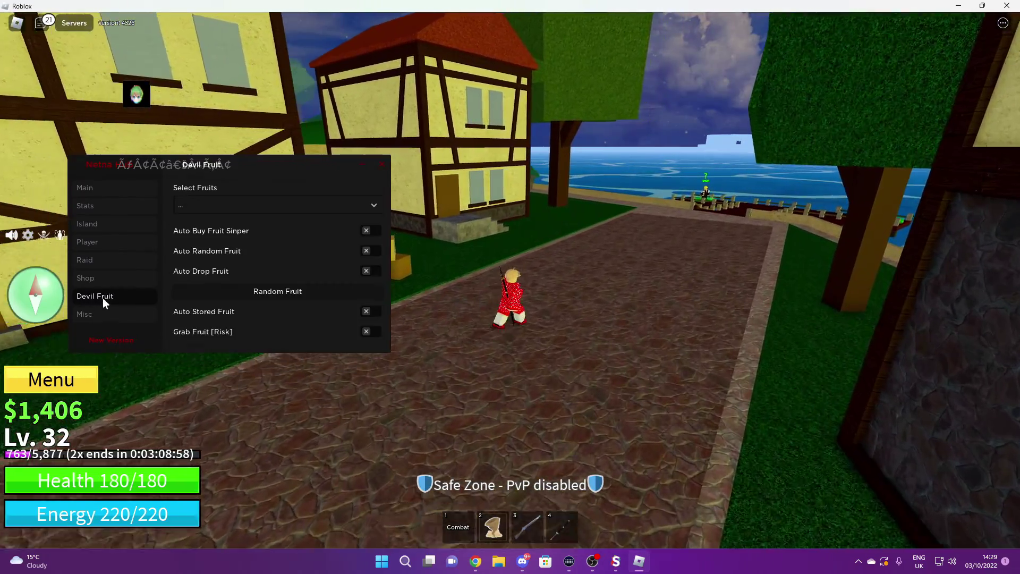
# Step: Choose Bomb-Bomb in the Devil Fruit tab's Select Fruits list, then show Misc options
pyautogui.click(102, 301)
pyautogui.click(228, 207)
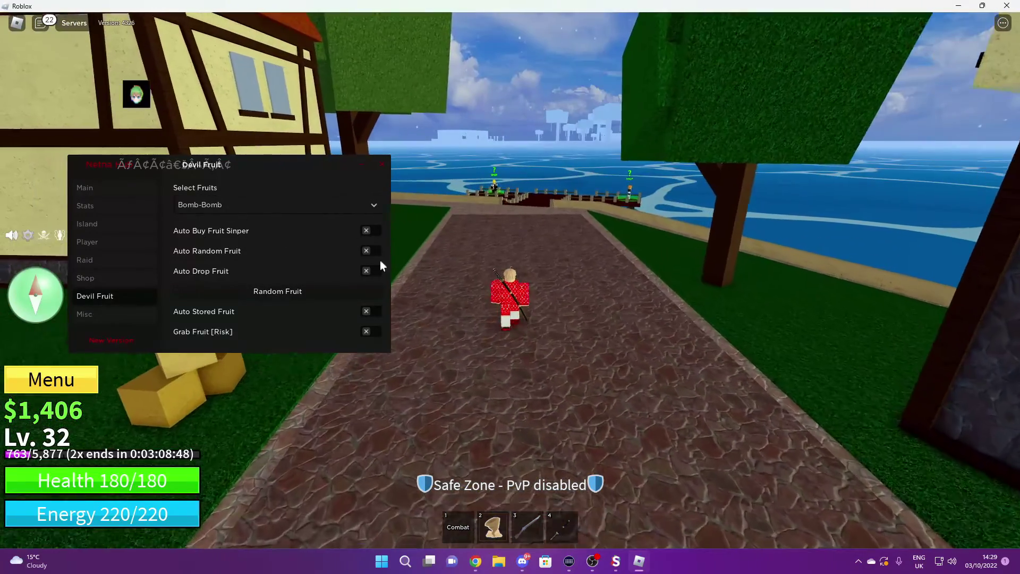
pyautogui.click(252, 206)
pyautogui.click(247, 215)
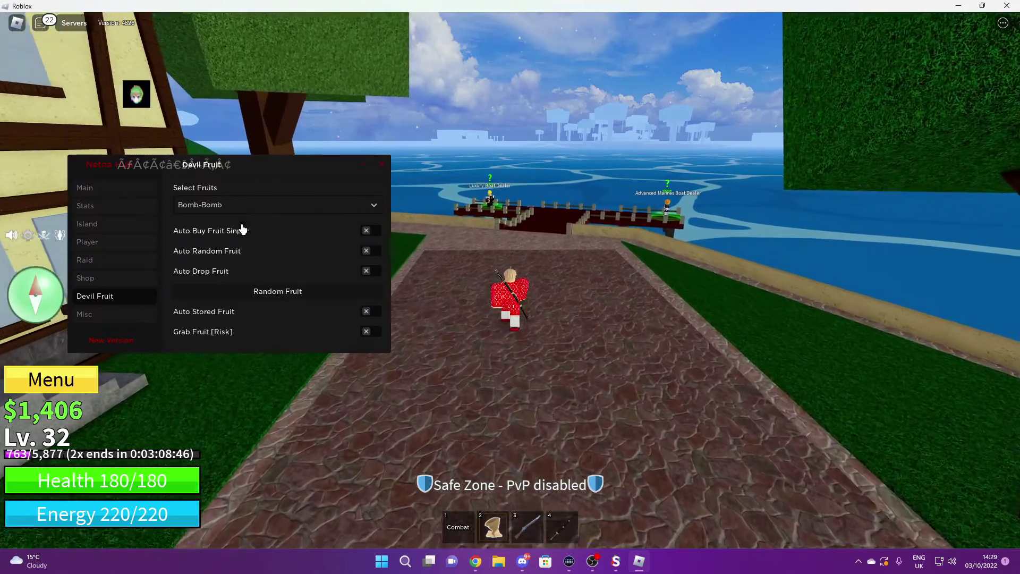
pyautogui.click(334, 205)
pyautogui.click(337, 228)
pyautogui.click(83, 314)
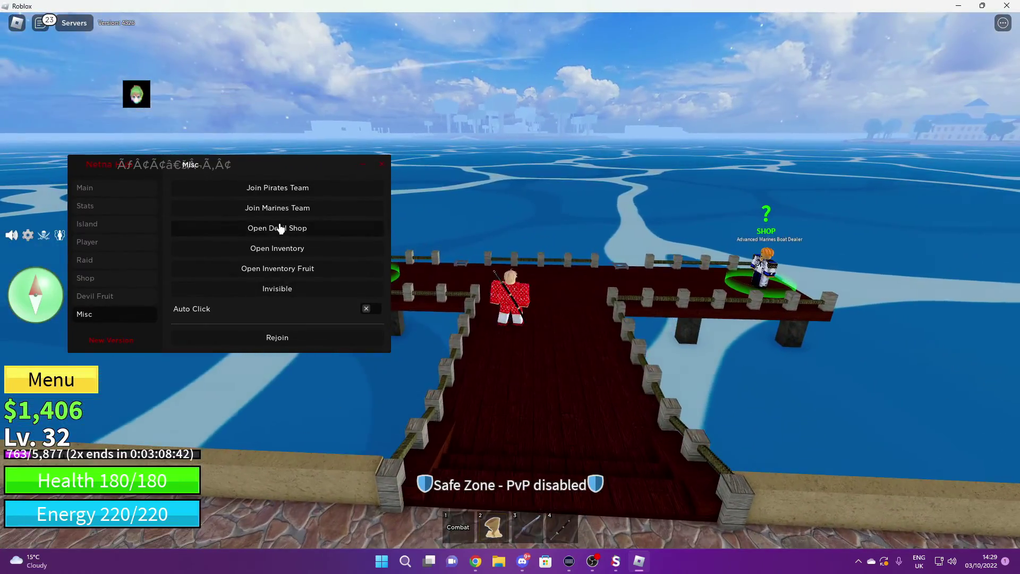
pyautogui.click(278, 228)
pyautogui.moveTo(279, 164)
pyautogui.mouseDown()
pyautogui.moveTo(259, 151)
pyautogui.moveTo(263, 77)
pyautogui.mouseUp()
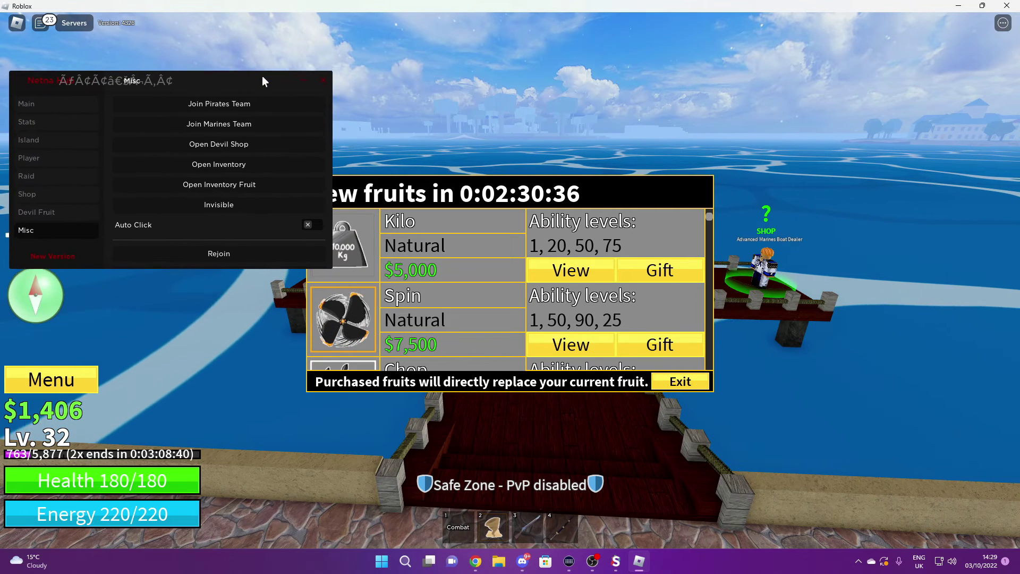
pyautogui.scroll(-5, 530, 296)
pyautogui.scroll(-5, 531, 296)
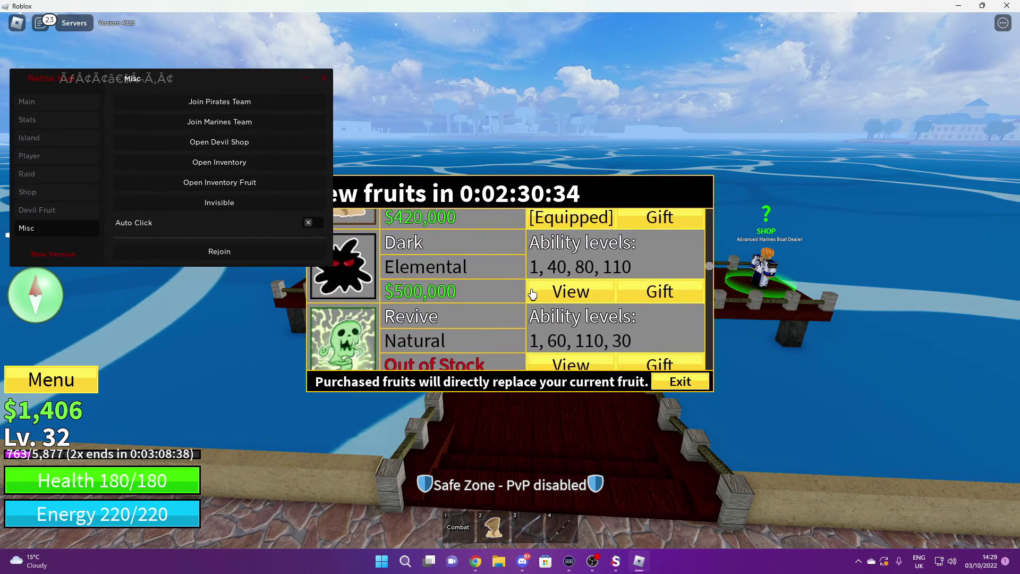
pyautogui.scroll(-5, 531, 296)
pyautogui.scroll(-5, 527, 299)
pyautogui.scroll(2, 478, 312)
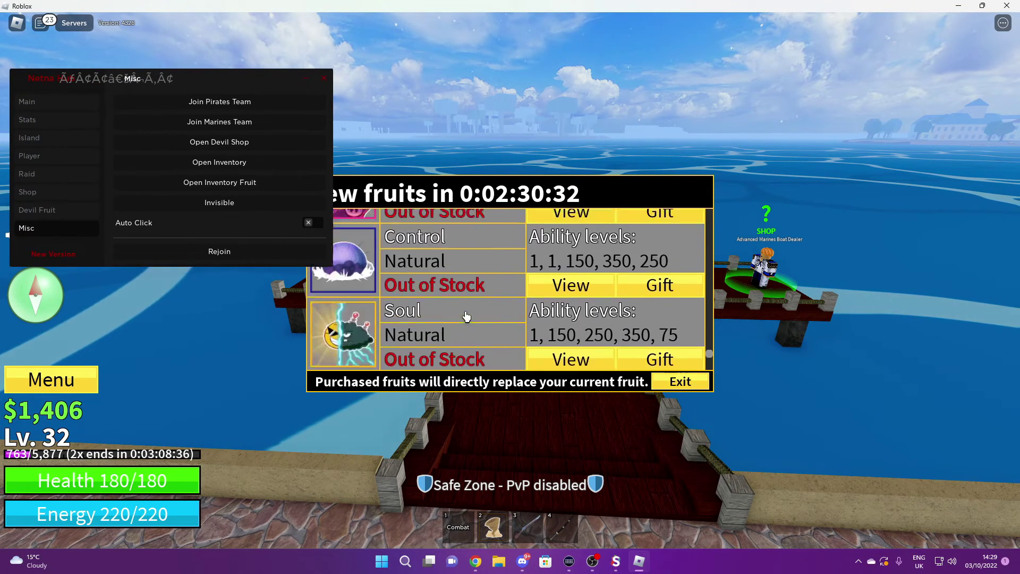
pyautogui.scroll(5, 478, 314)
pyautogui.scroll(5, 487, 319)
pyautogui.scroll(2, 485, 320)
pyautogui.scroll(2, 480, 323)
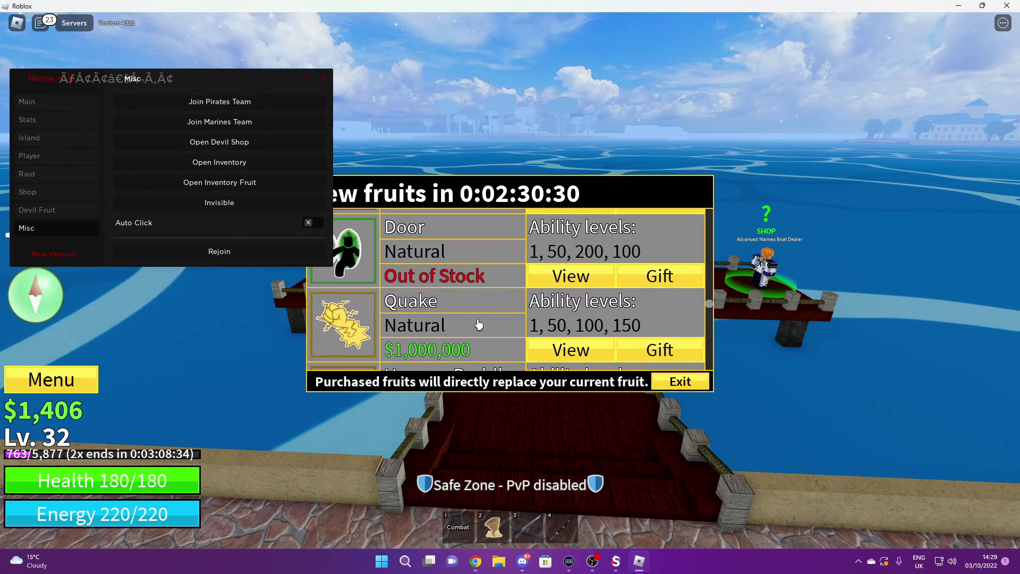
pyautogui.click(679, 383)
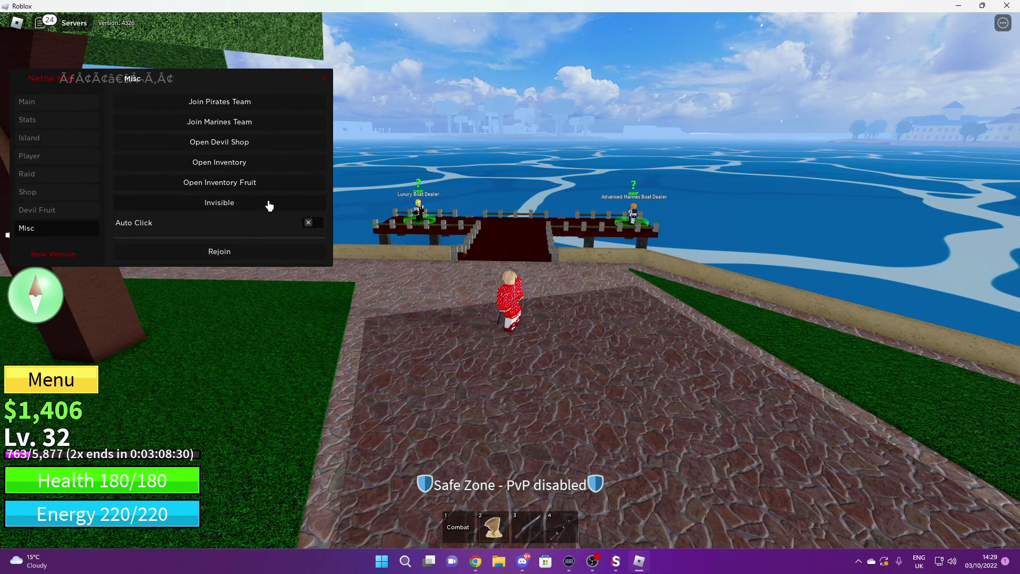
pyautogui.click(219, 162)
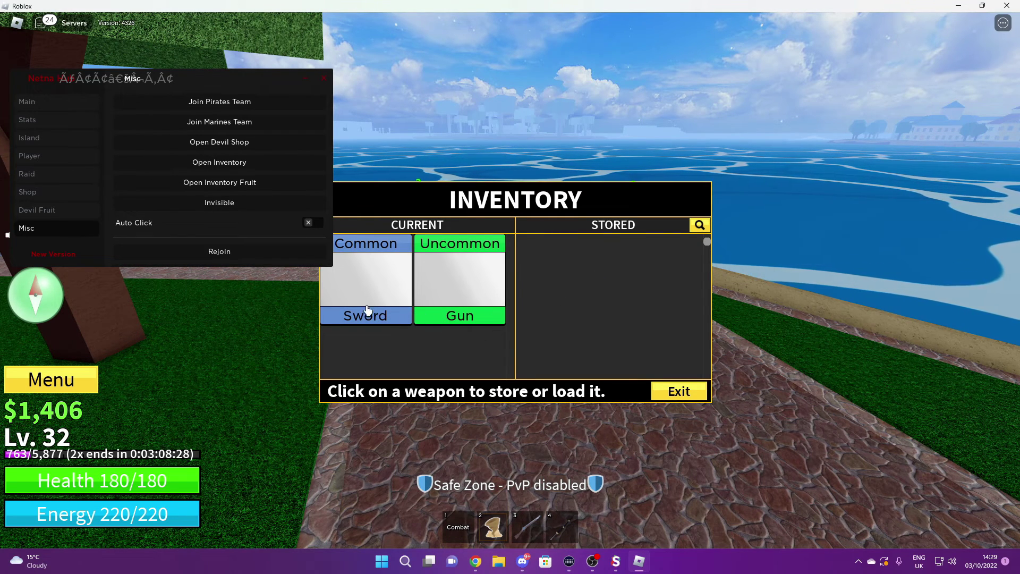
pyautogui.click(680, 391)
pyautogui.click(246, 183)
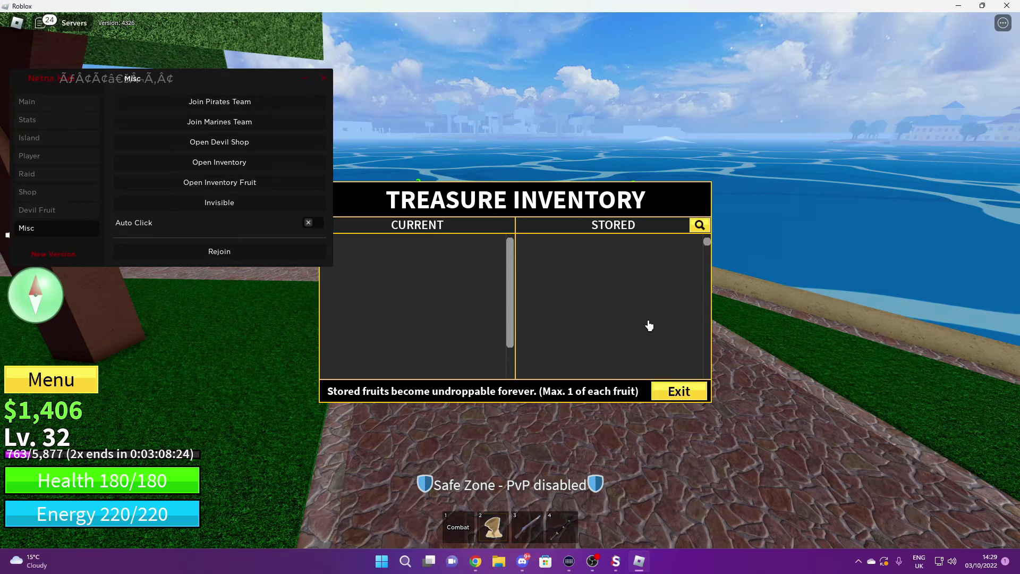
pyautogui.click(705, 392)
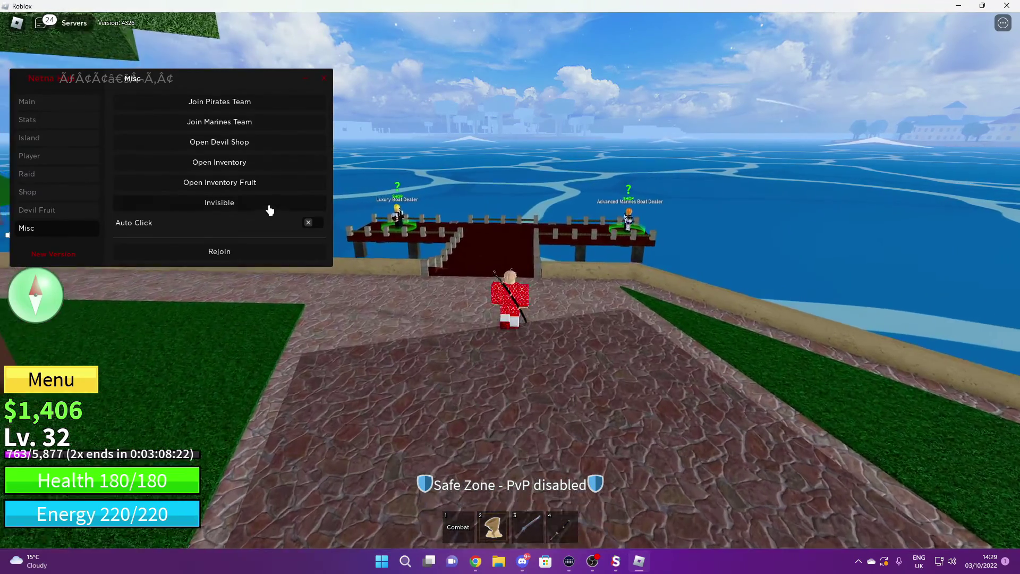
pyautogui.scroll(-2, 251, 205)
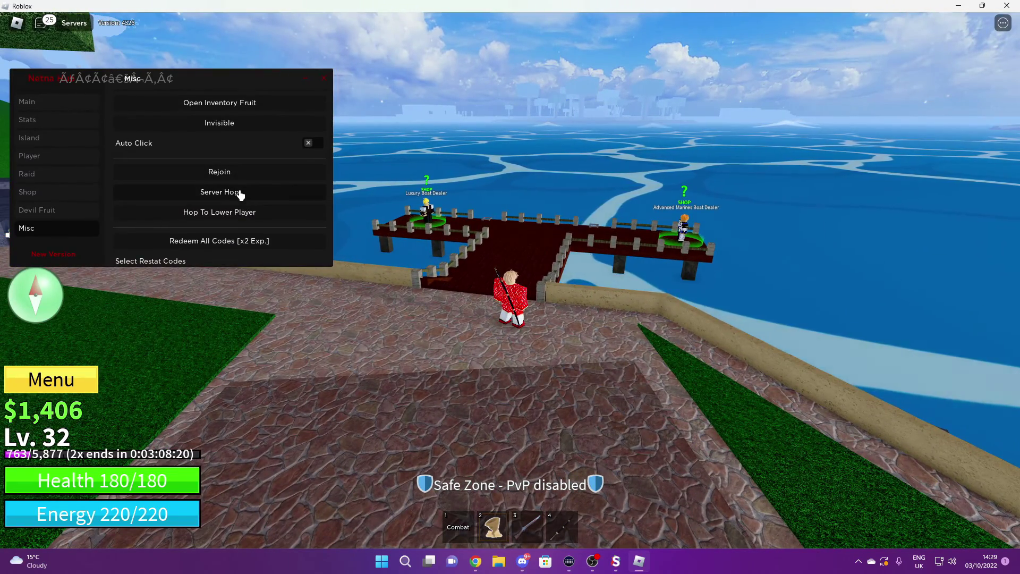
pyautogui.scroll(-2, 237, 199)
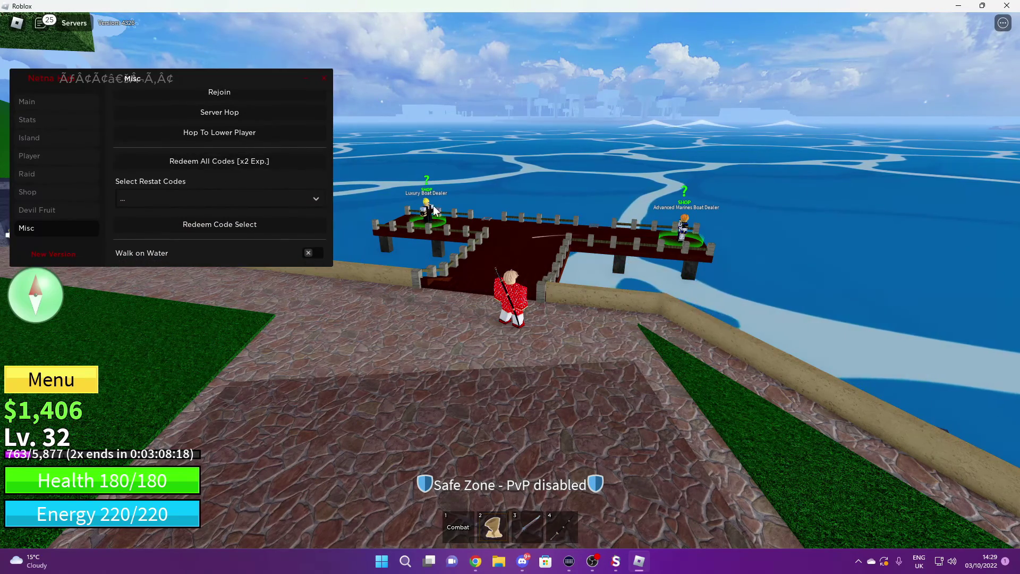
pyautogui.scroll(-3, 269, 208)
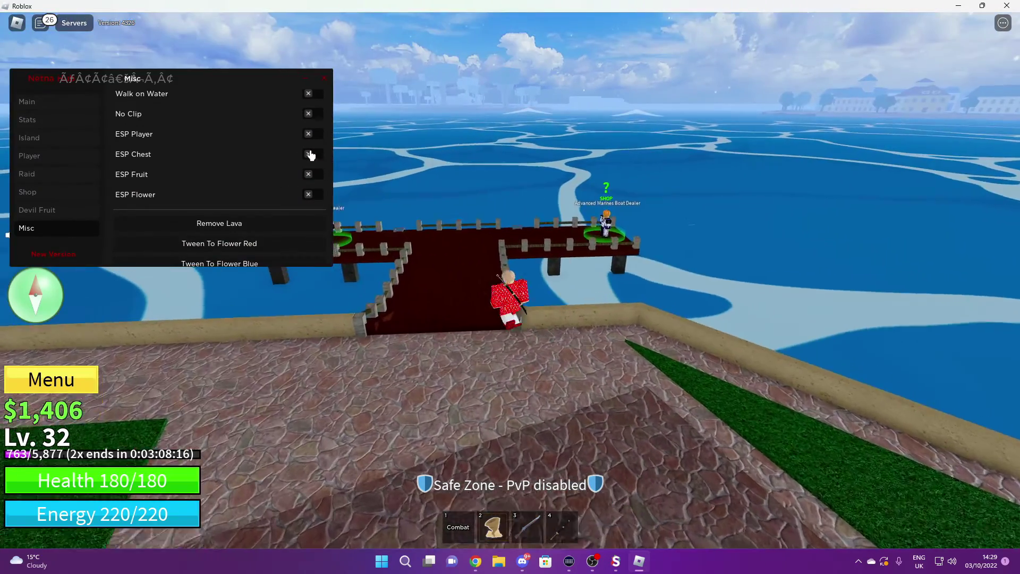
pyautogui.click(308, 134)
pyautogui.click(308, 154)
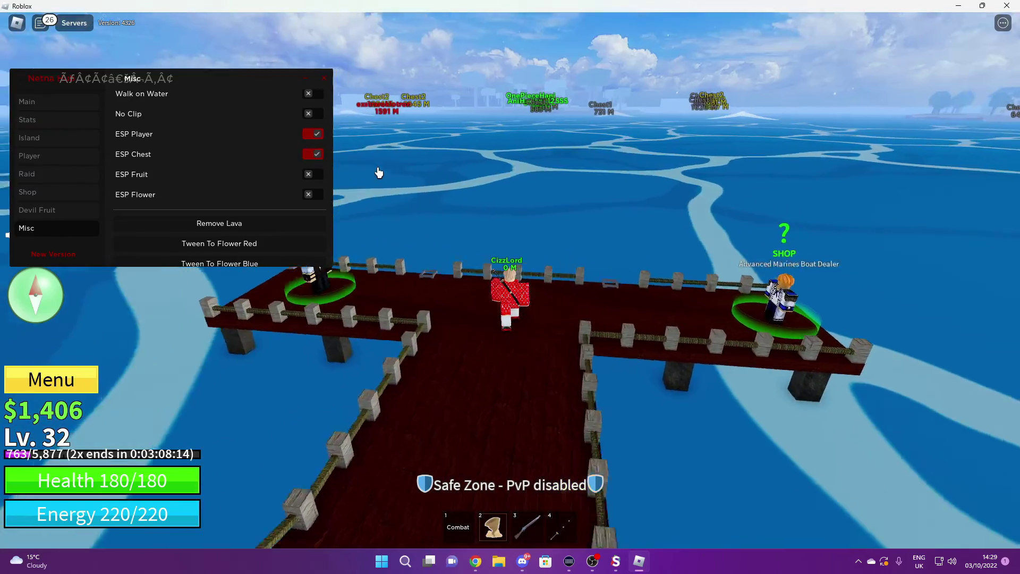
pyautogui.click(309, 176)
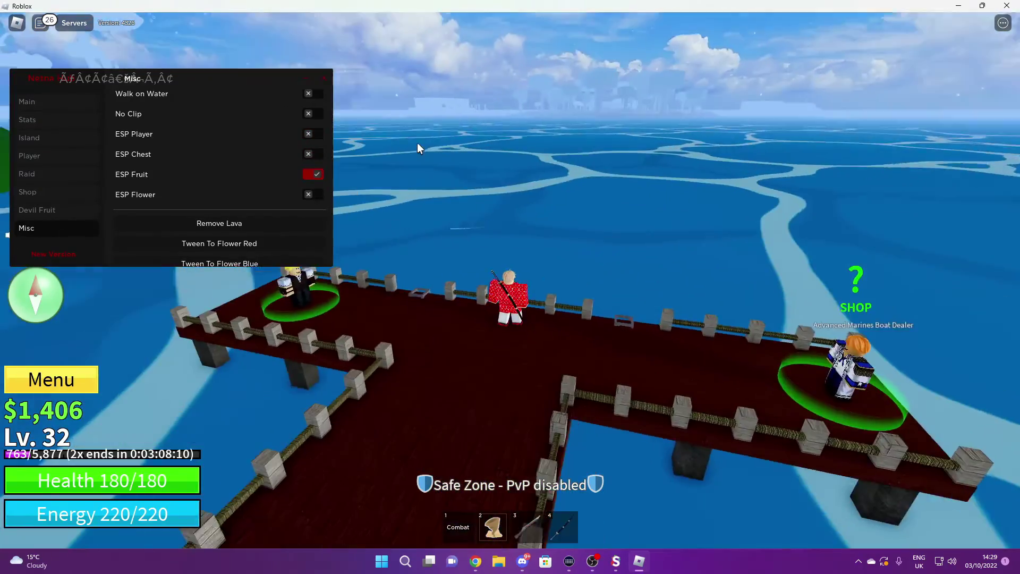
pyautogui.press('Left')
pyautogui.press('Left')
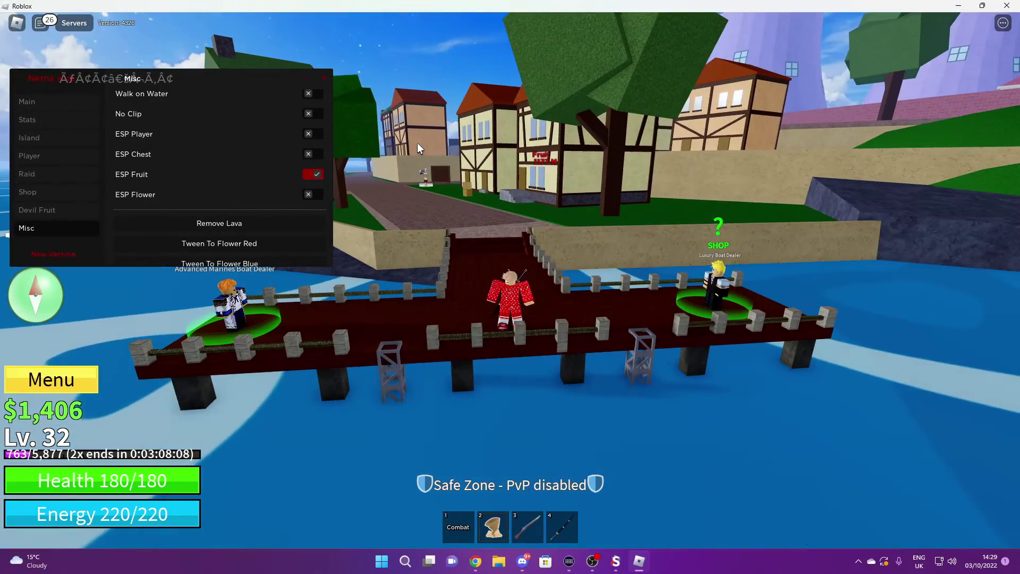
pyautogui.press('Left')
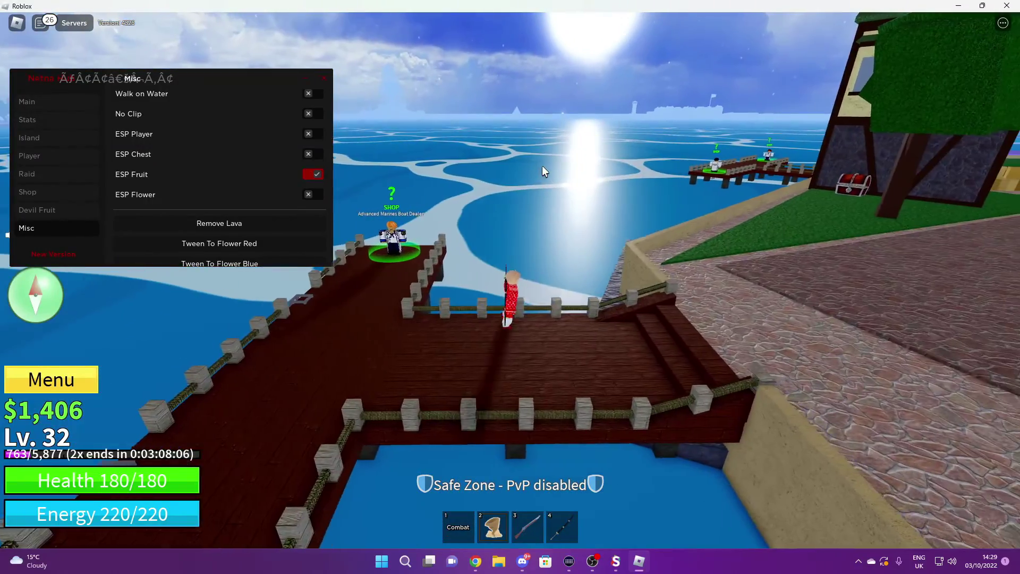
pyautogui.click(309, 194)
pyautogui.press('Right')
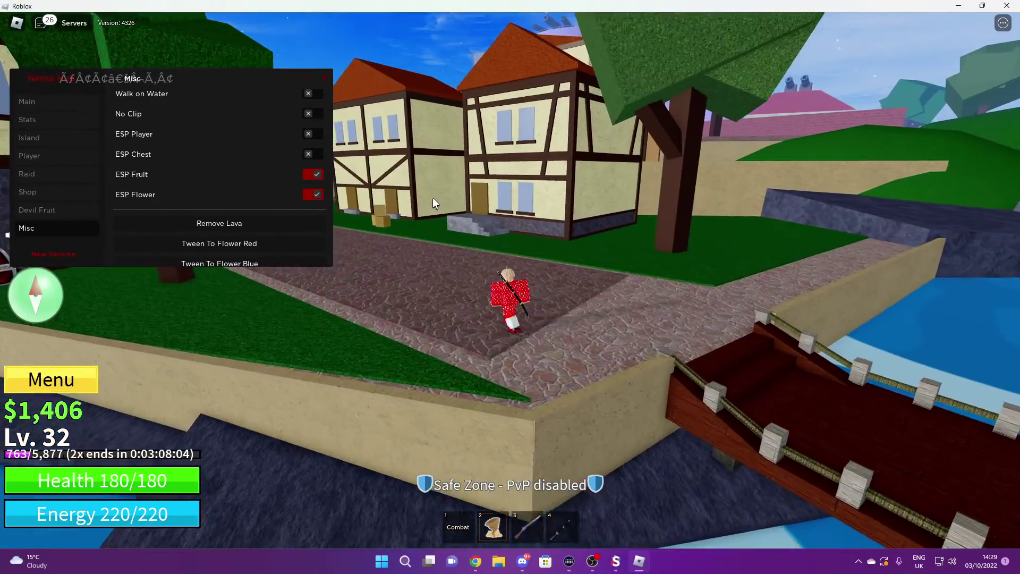
pyautogui.press('Left')
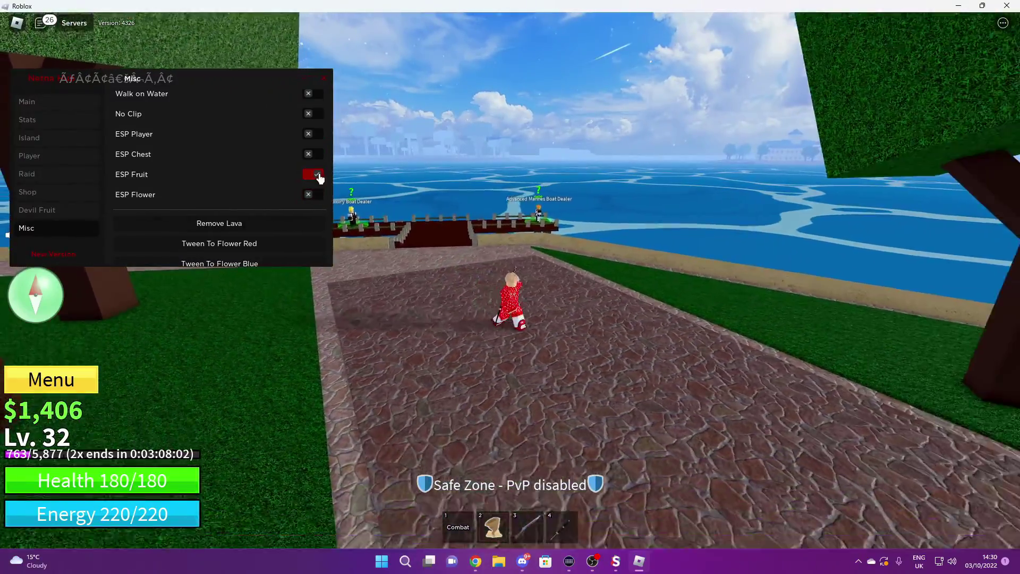
pyautogui.scroll(-1, 239, 206)
pyautogui.scroll(-1, 226, 200)
pyautogui.press('s')
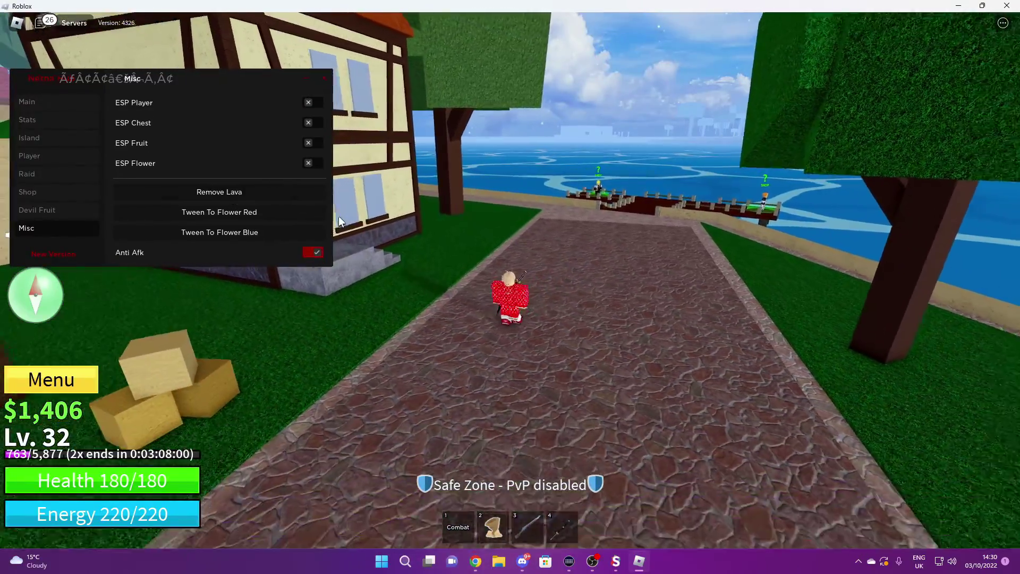
pyautogui.press('Left')
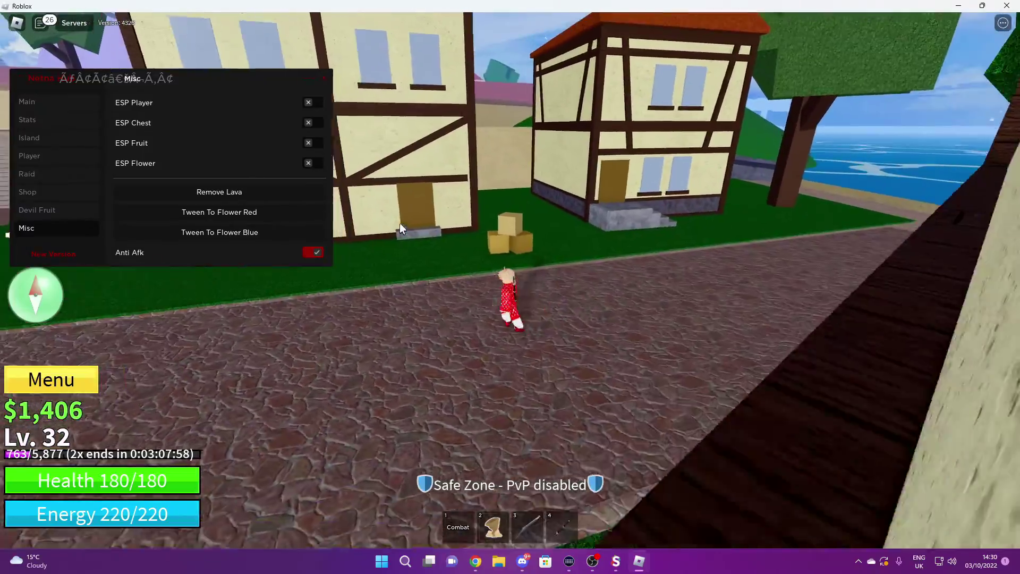
pyautogui.press('Left')
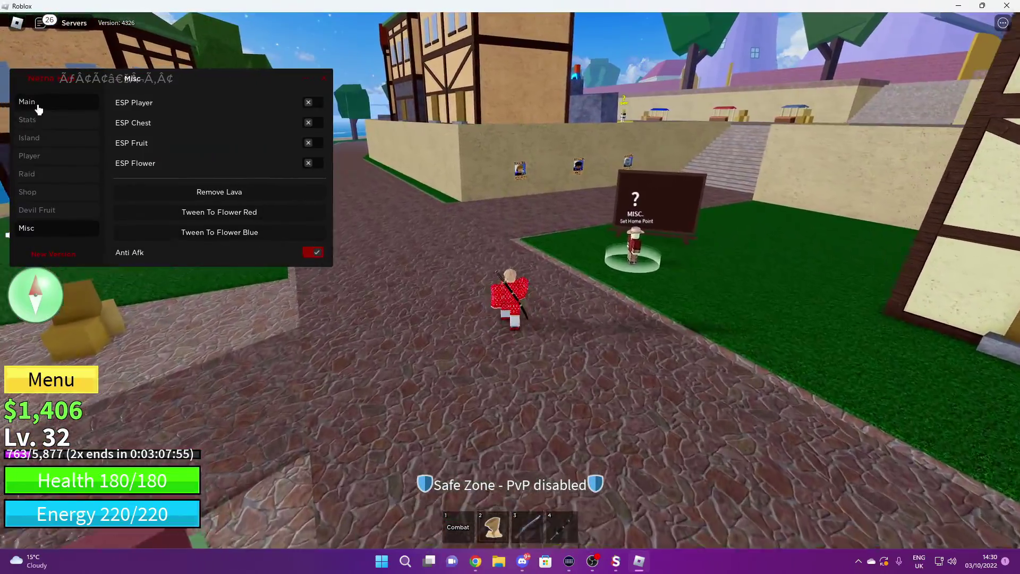
# Step: On the hub's Main page, toggle Bring Mob and then Auto Farm Level
pyautogui.click(37, 108)
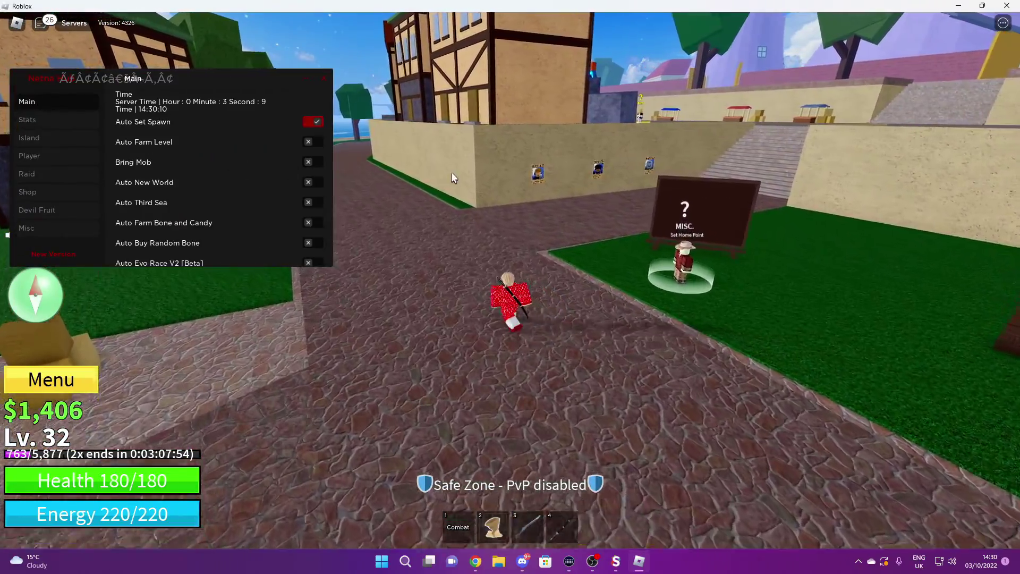
pyautogui.moveTo(221, 74); pyautogui.dragTo(260, 81)
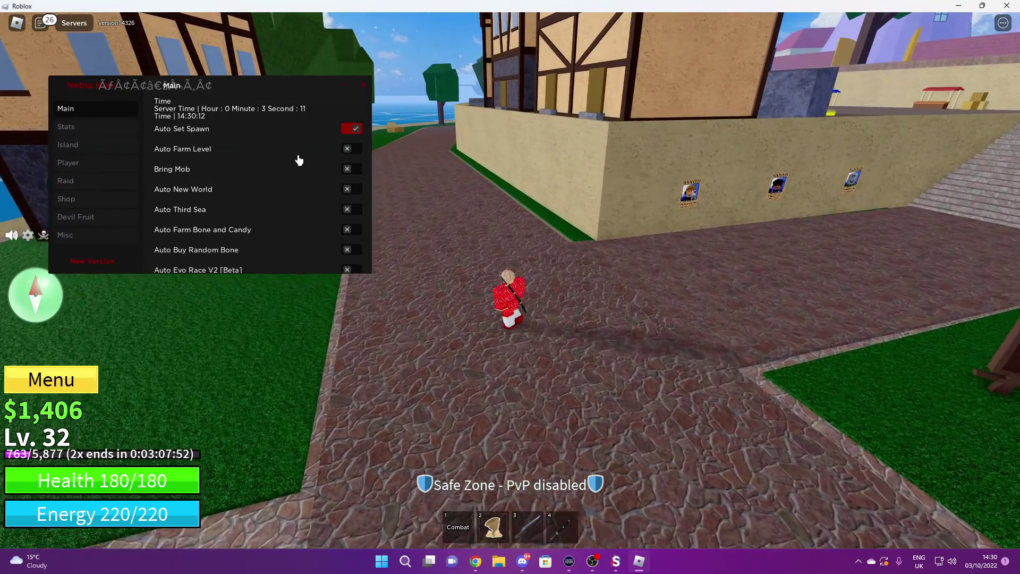
pyautogui.click(354, 169)
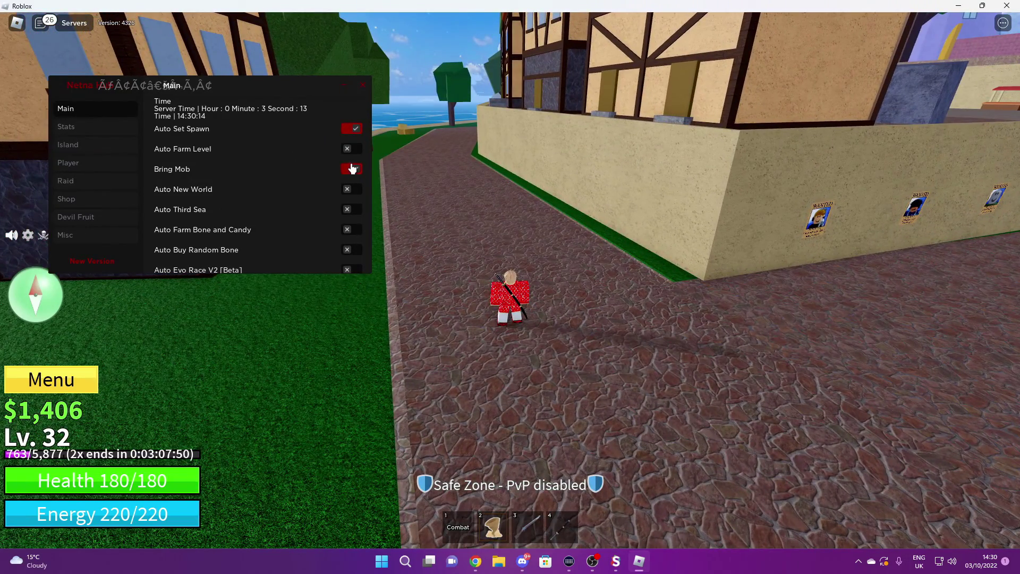
pyautogui.scroll(-5, 271, 169)
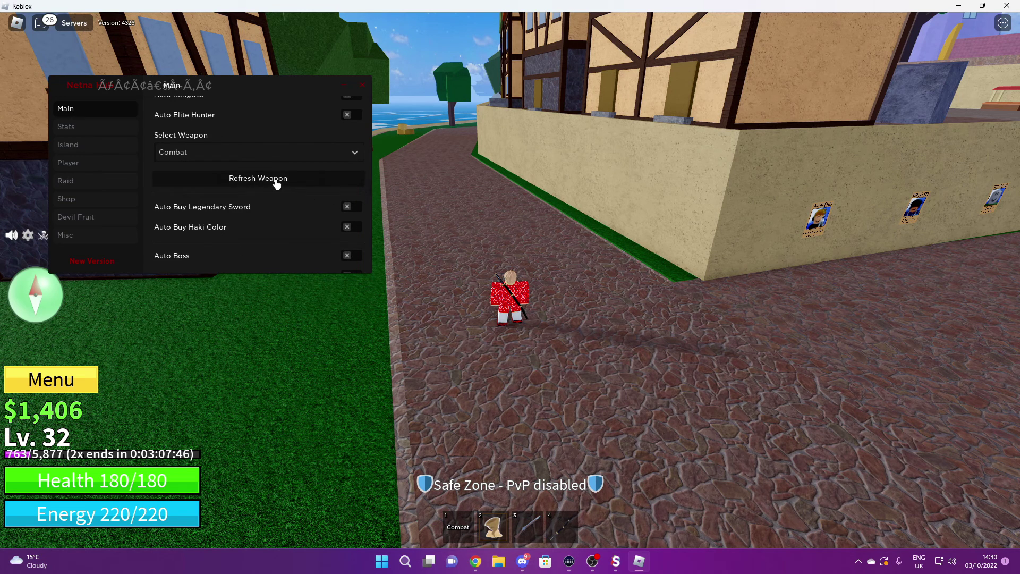
pyautogui.scroll(-2, 255, 182)
pyautogui.scroll(-3, 272, 175)
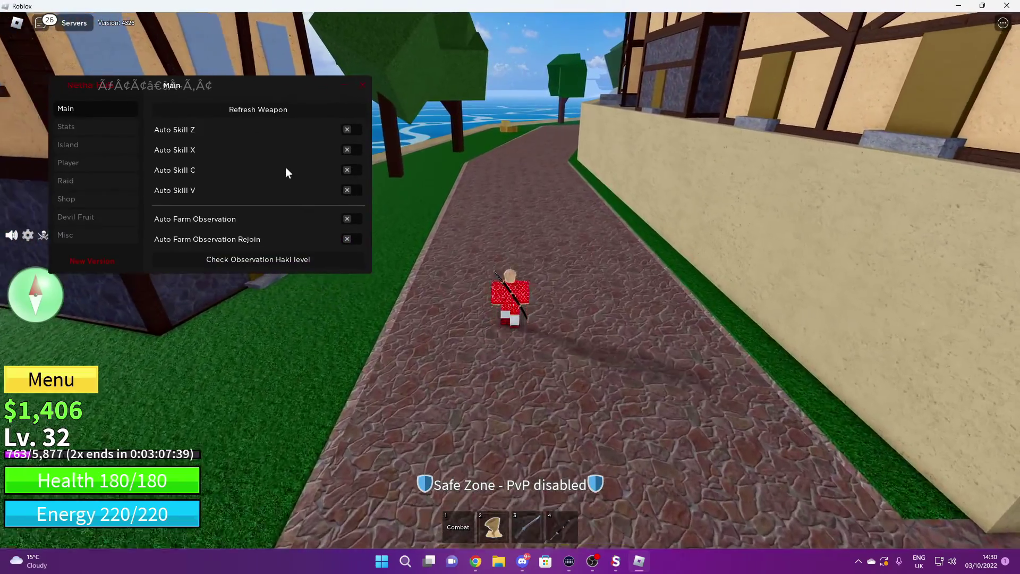
pyautogui.scroll(5, 286, 167)
pyautogui.click(350, 148)
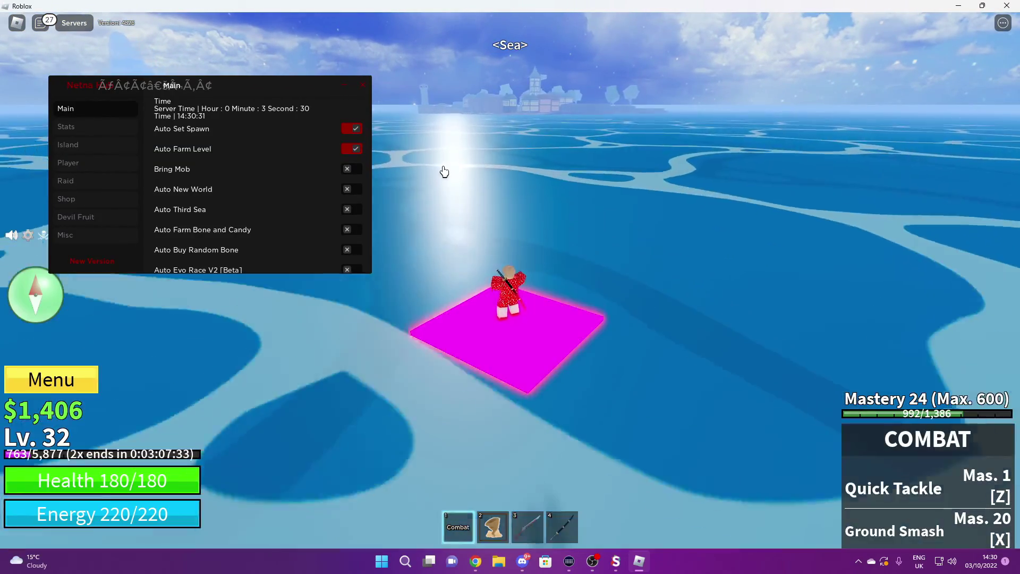
pyautogui.scroll(-3, 311, 164)
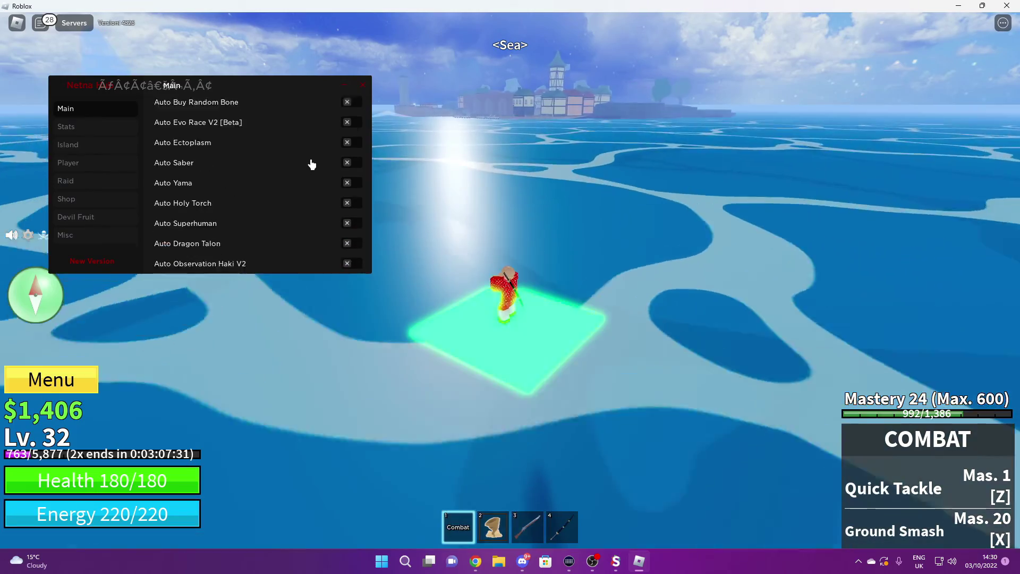
pyautogui.scroll(-3, 311, 165)
pyautogui.scroll(-3, 311, 164)
pyautogui.scroll(-3, 311, 164)
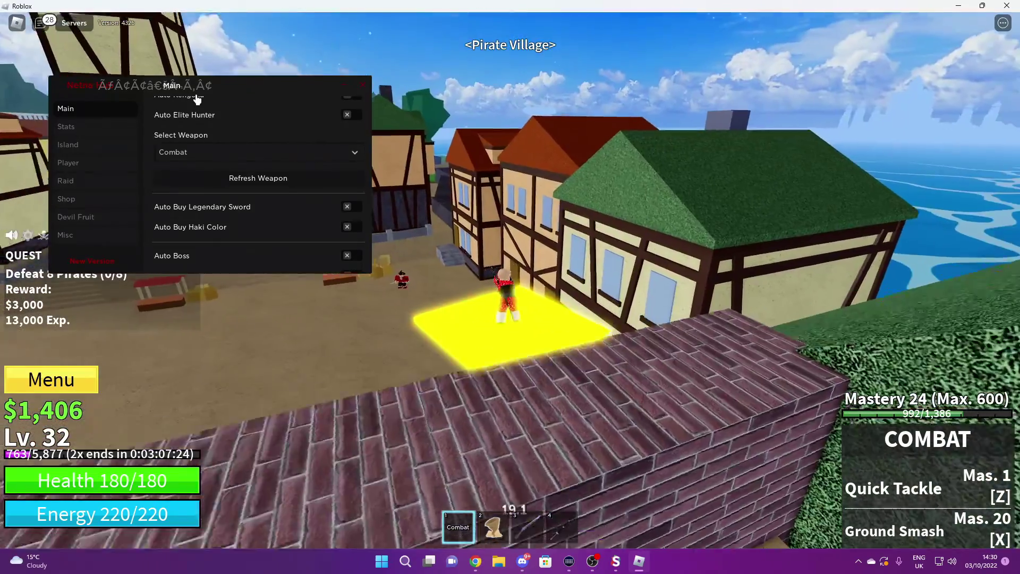
# Step: Move the hub window aside, view the Misc page, and return to Main while auto farm runs
pyautogui.moveTo(239, 85); pyautogui.dragTo(254, 71)
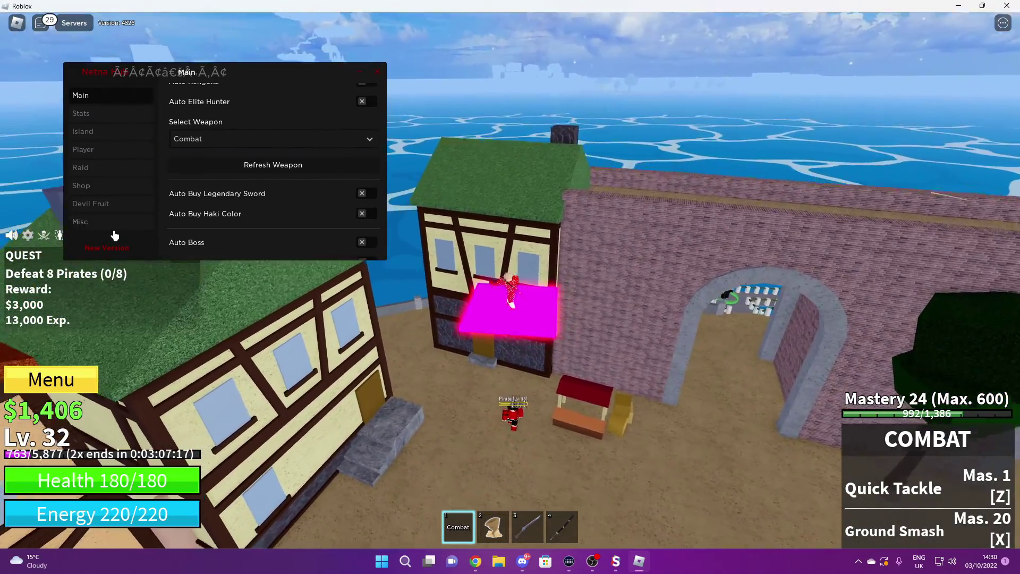
pyautogui.click(111, 224)
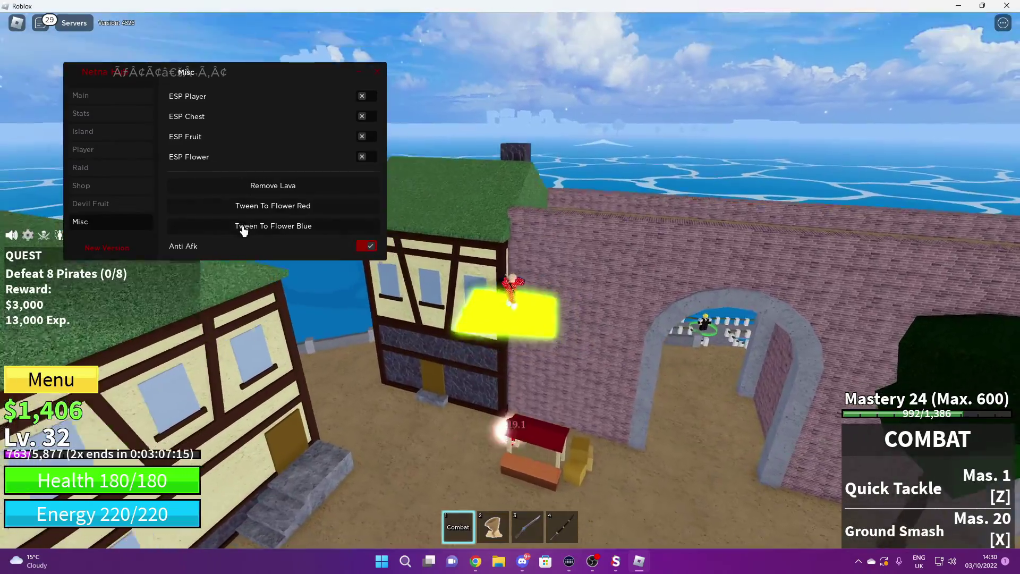
pyautogui.scroll(-5, 251, 195)
pyautogui.scroll(3, 254, 190)
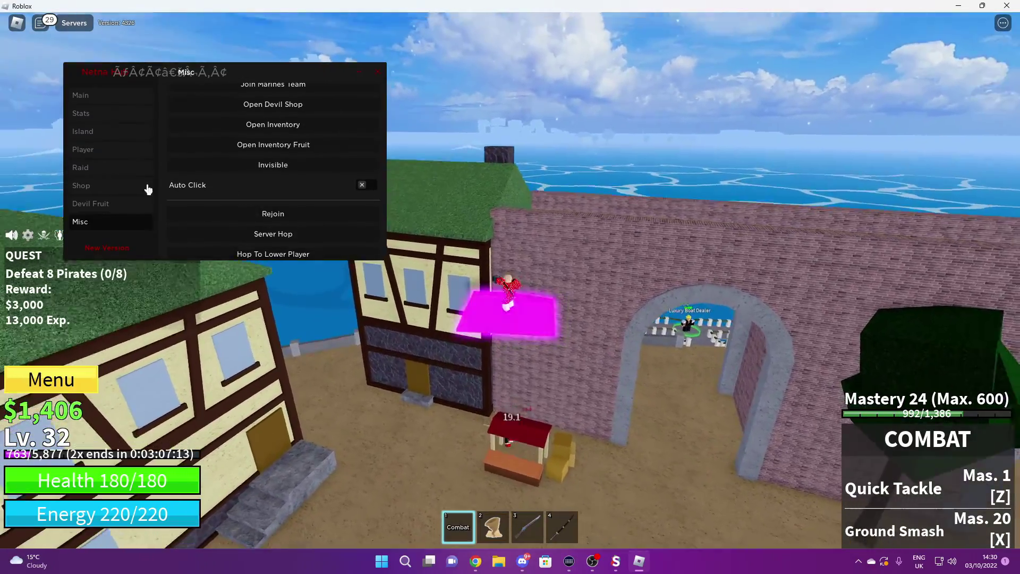
pyautogui.click(144, 97)
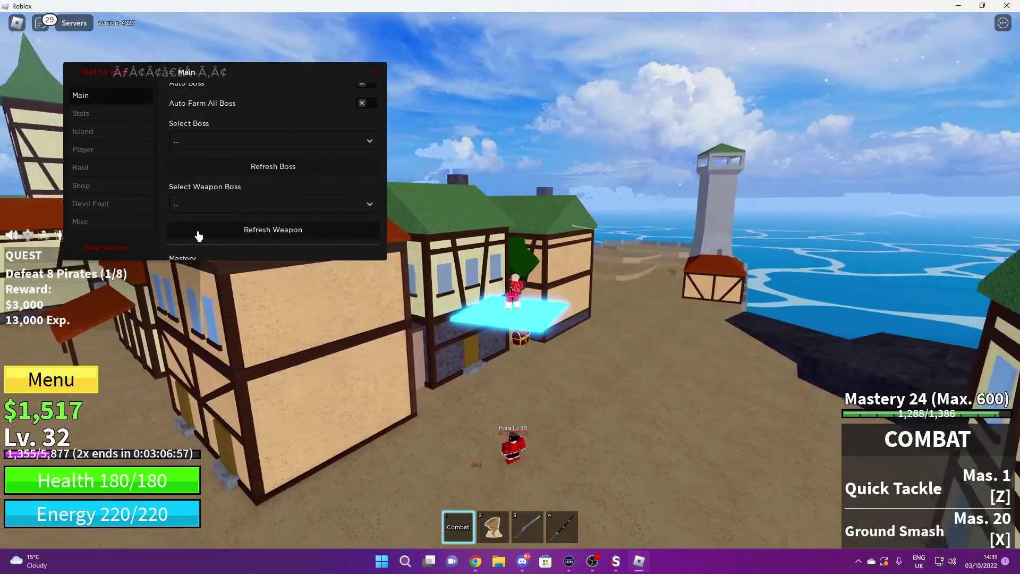
pyautogui.scroll(-2, 226, 236)
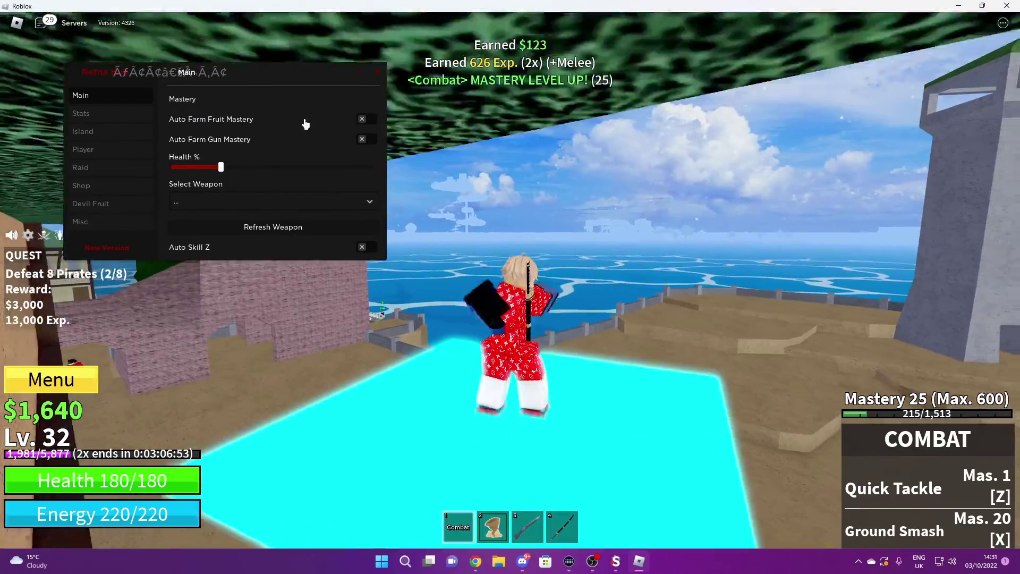
pyautogui.scroll(-2, 284, 176)
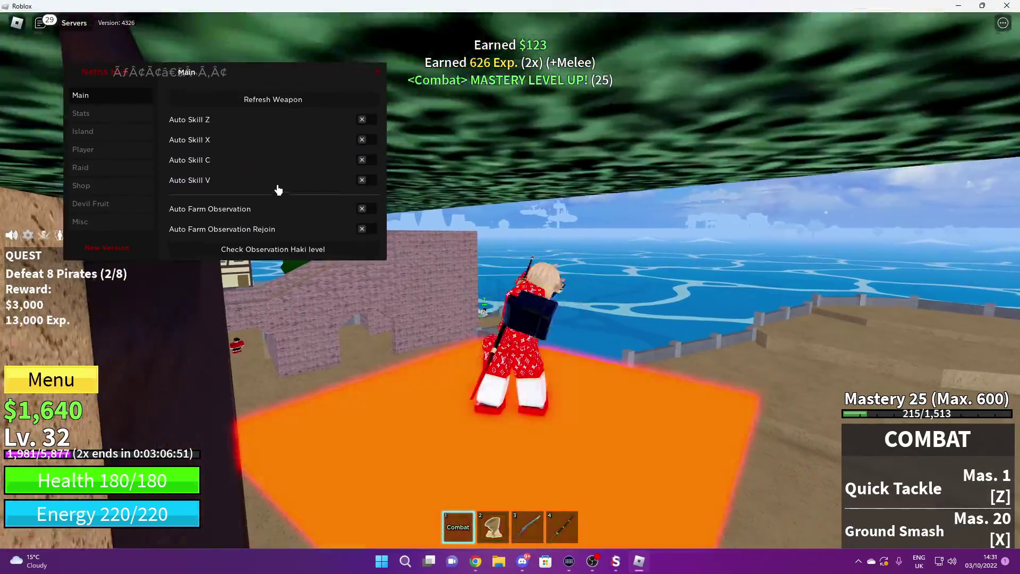
pyautogui.scroll(10, 282, 189)
# Step: Show the hub's Stats page, passing through the Island page, and nudge the window left
pyautogui.moveTo(210, 67); pyautogui.dragTo(271, 79)
pyautogui.click(186, 144)
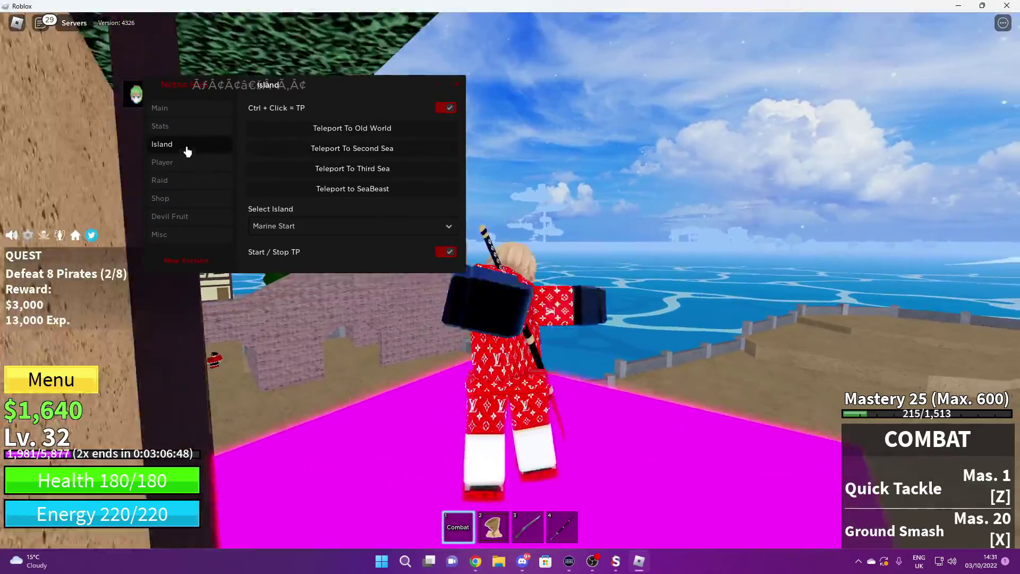
pyautogui.click(164, 126)
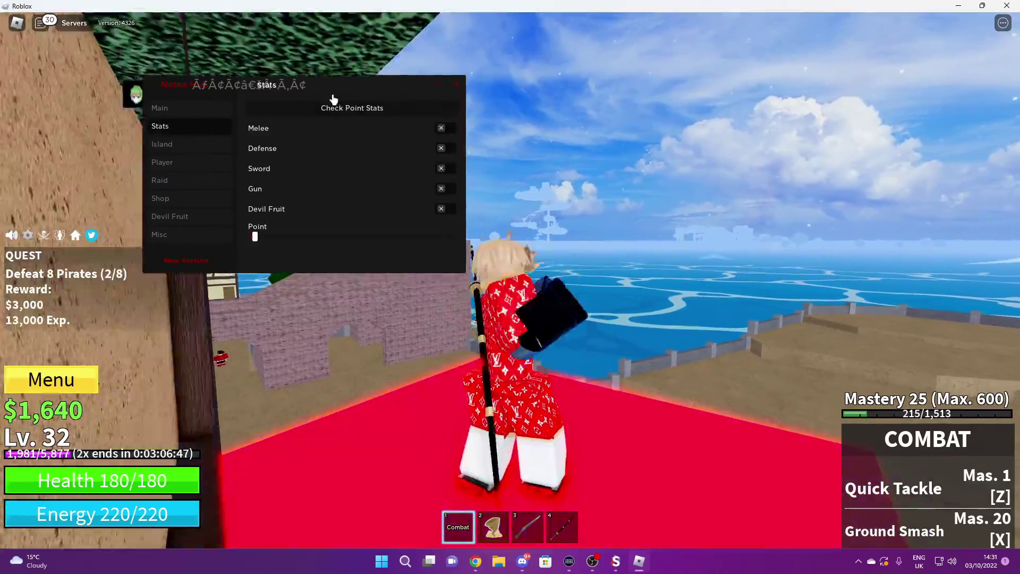
pyautogui.moveTo(329, 87); pyautogui.dragTo(304, 95)
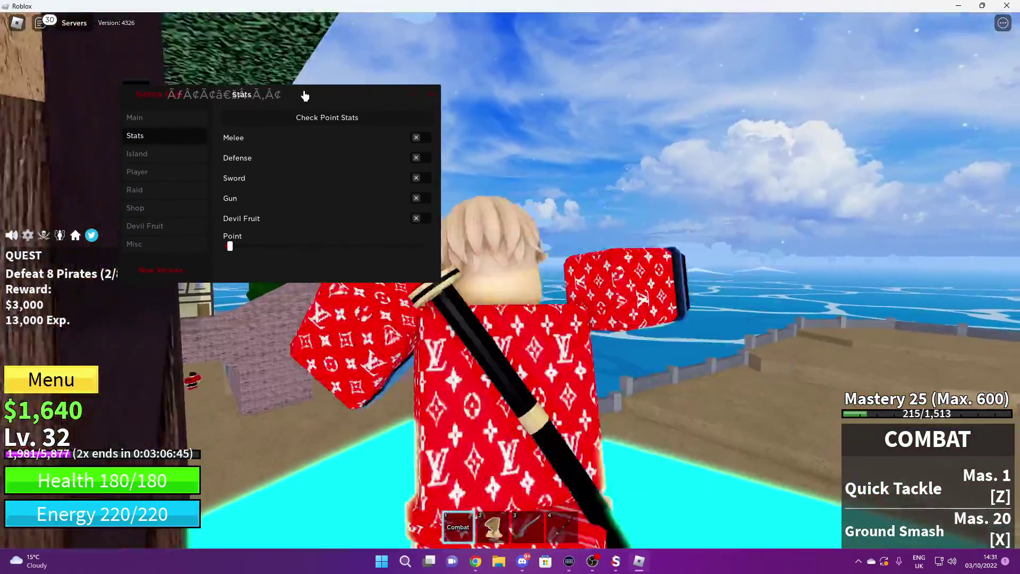